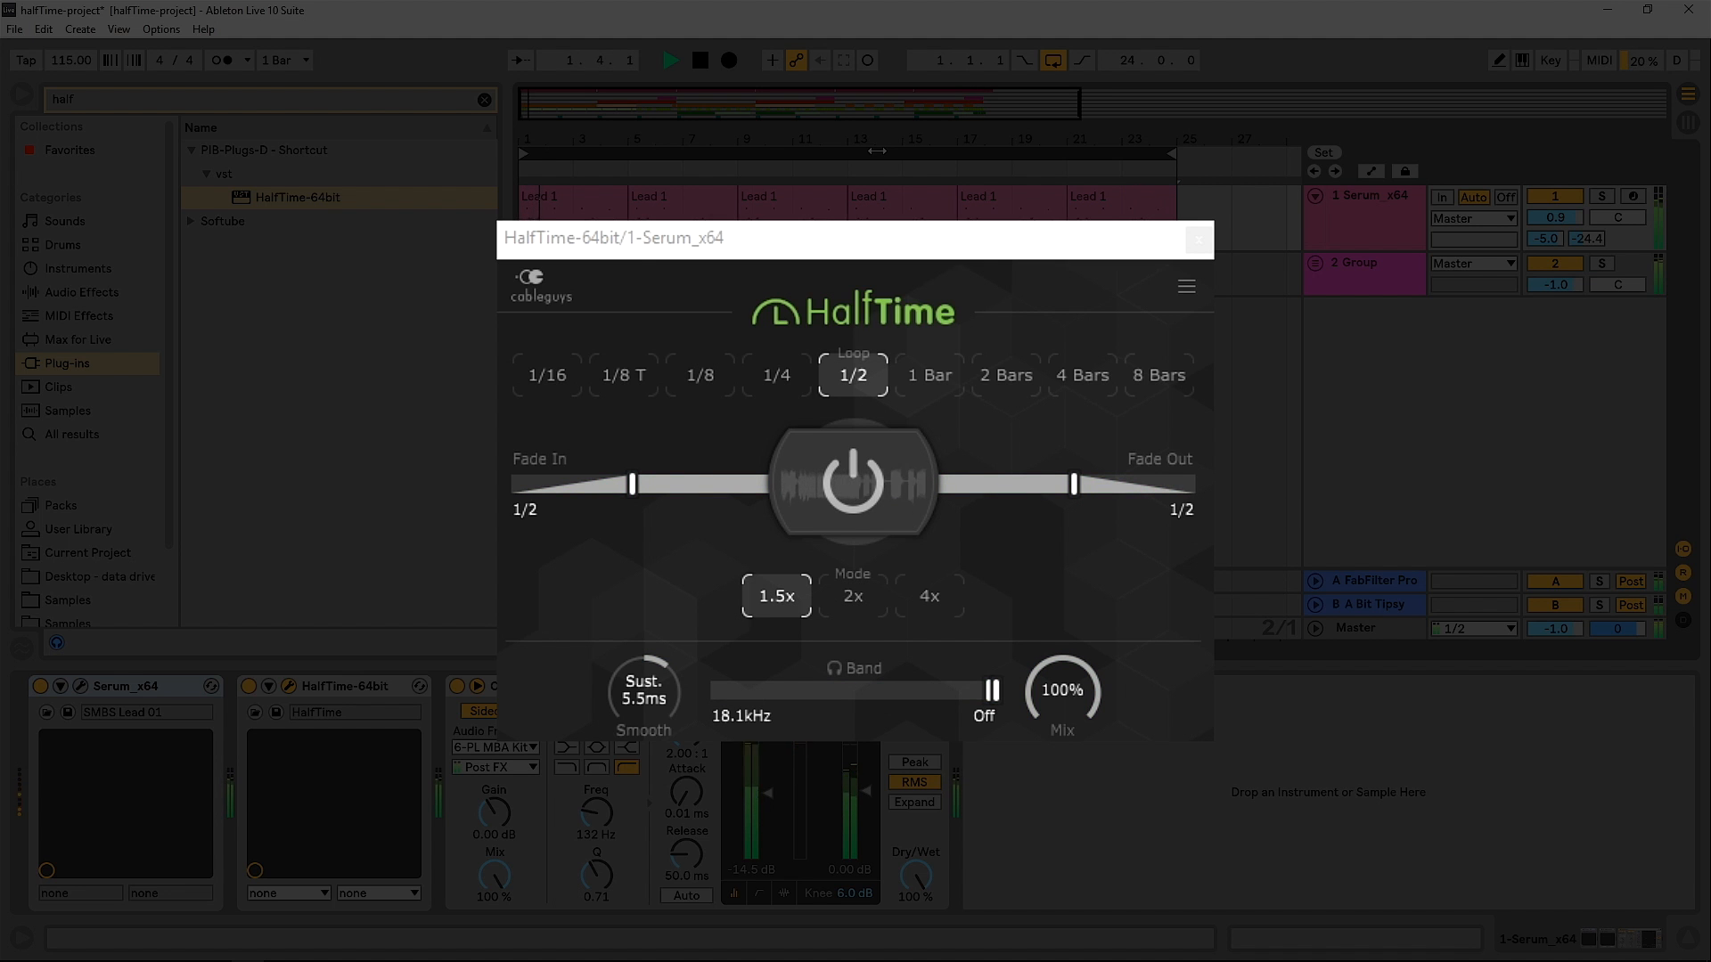
Step: Stop playback and select the 1 Serum_x64 track, moving the HalfTime window slightly up over the arrangement
key(space)
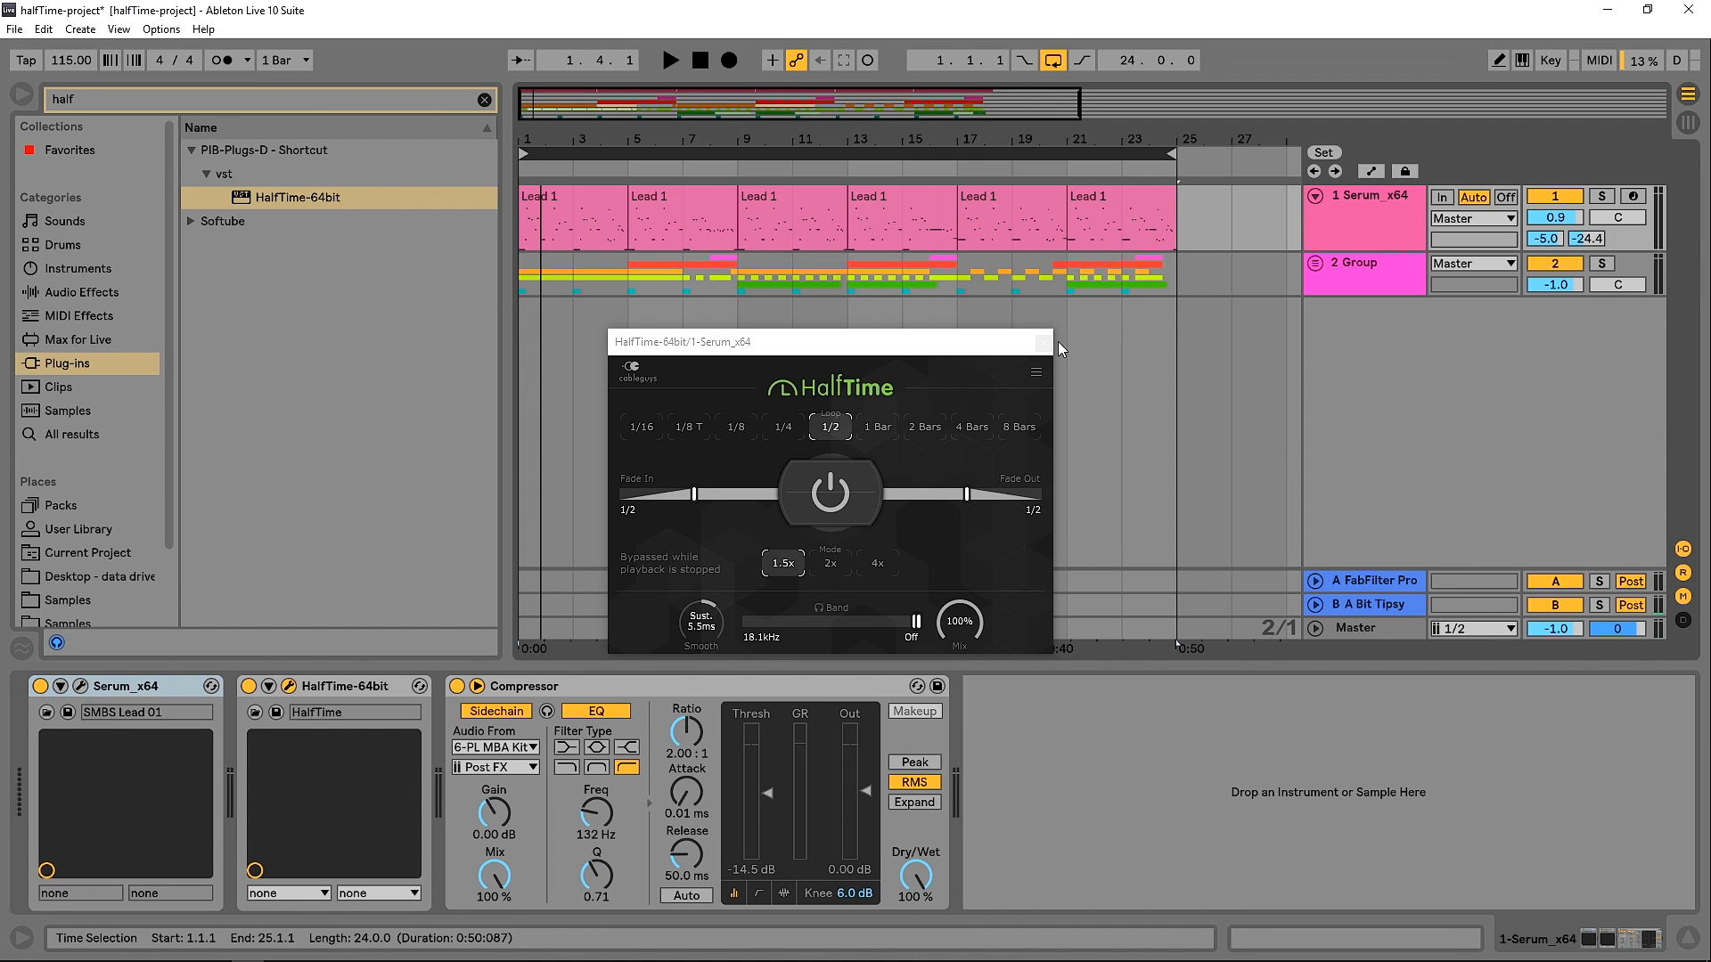
click(1396, 222)
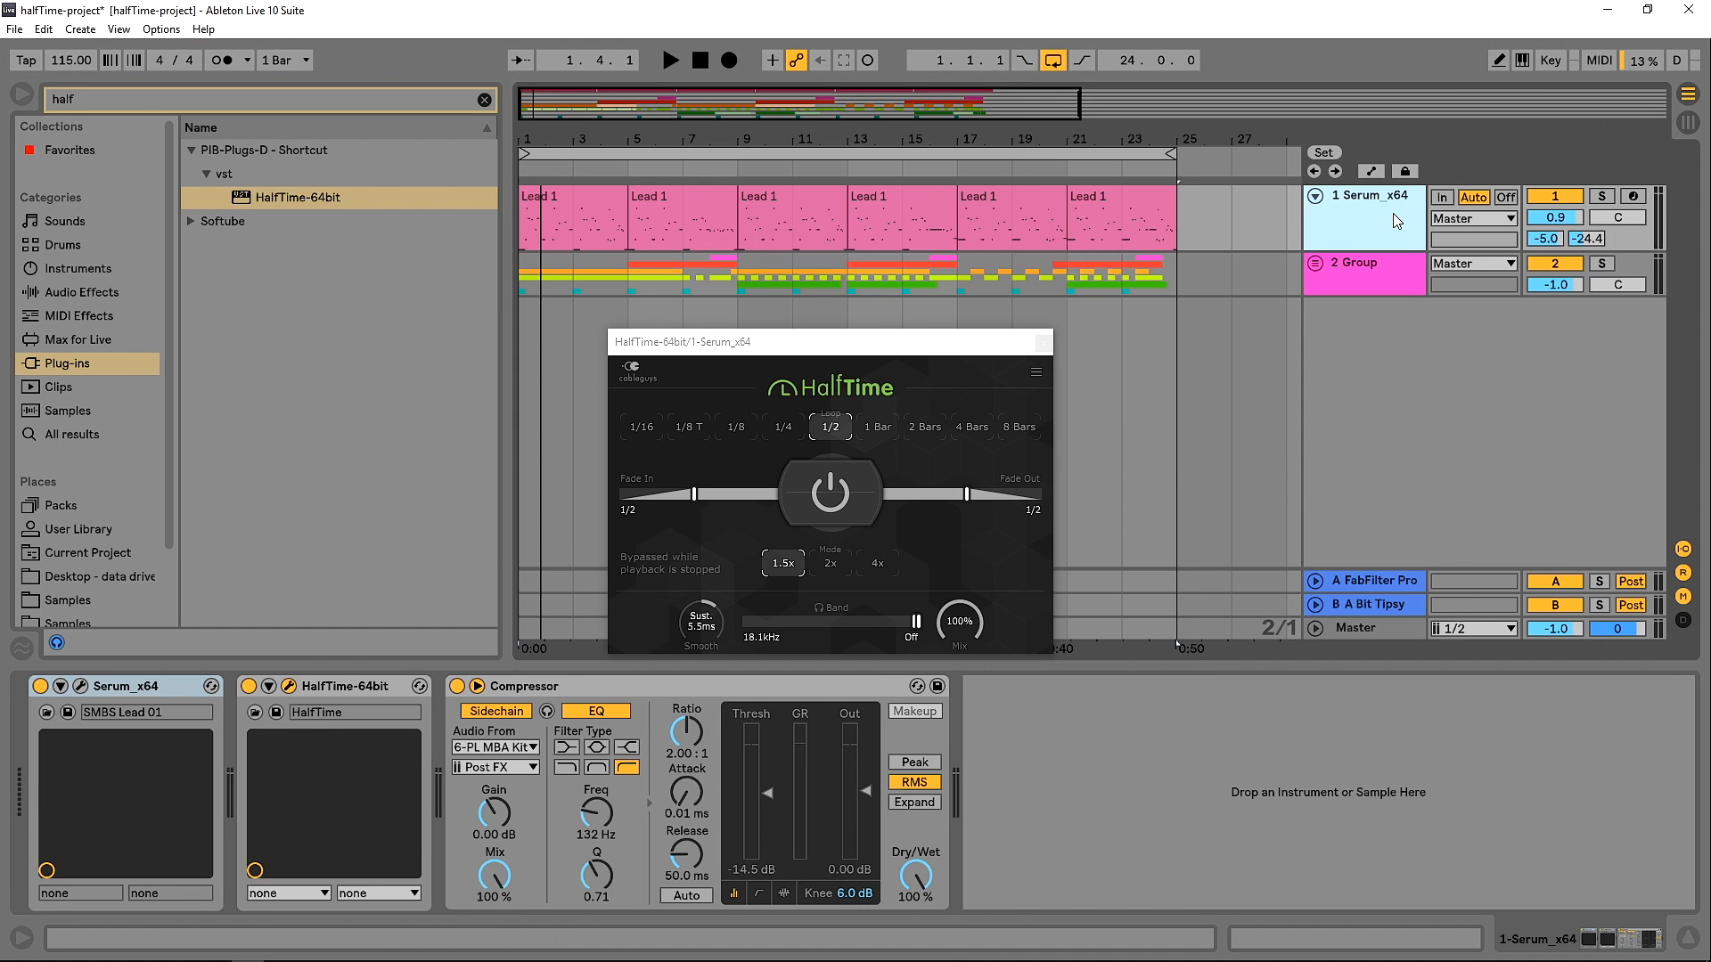
key(a)
drag(904, 351, 869, 295)
click(1378, 198)
key(a)
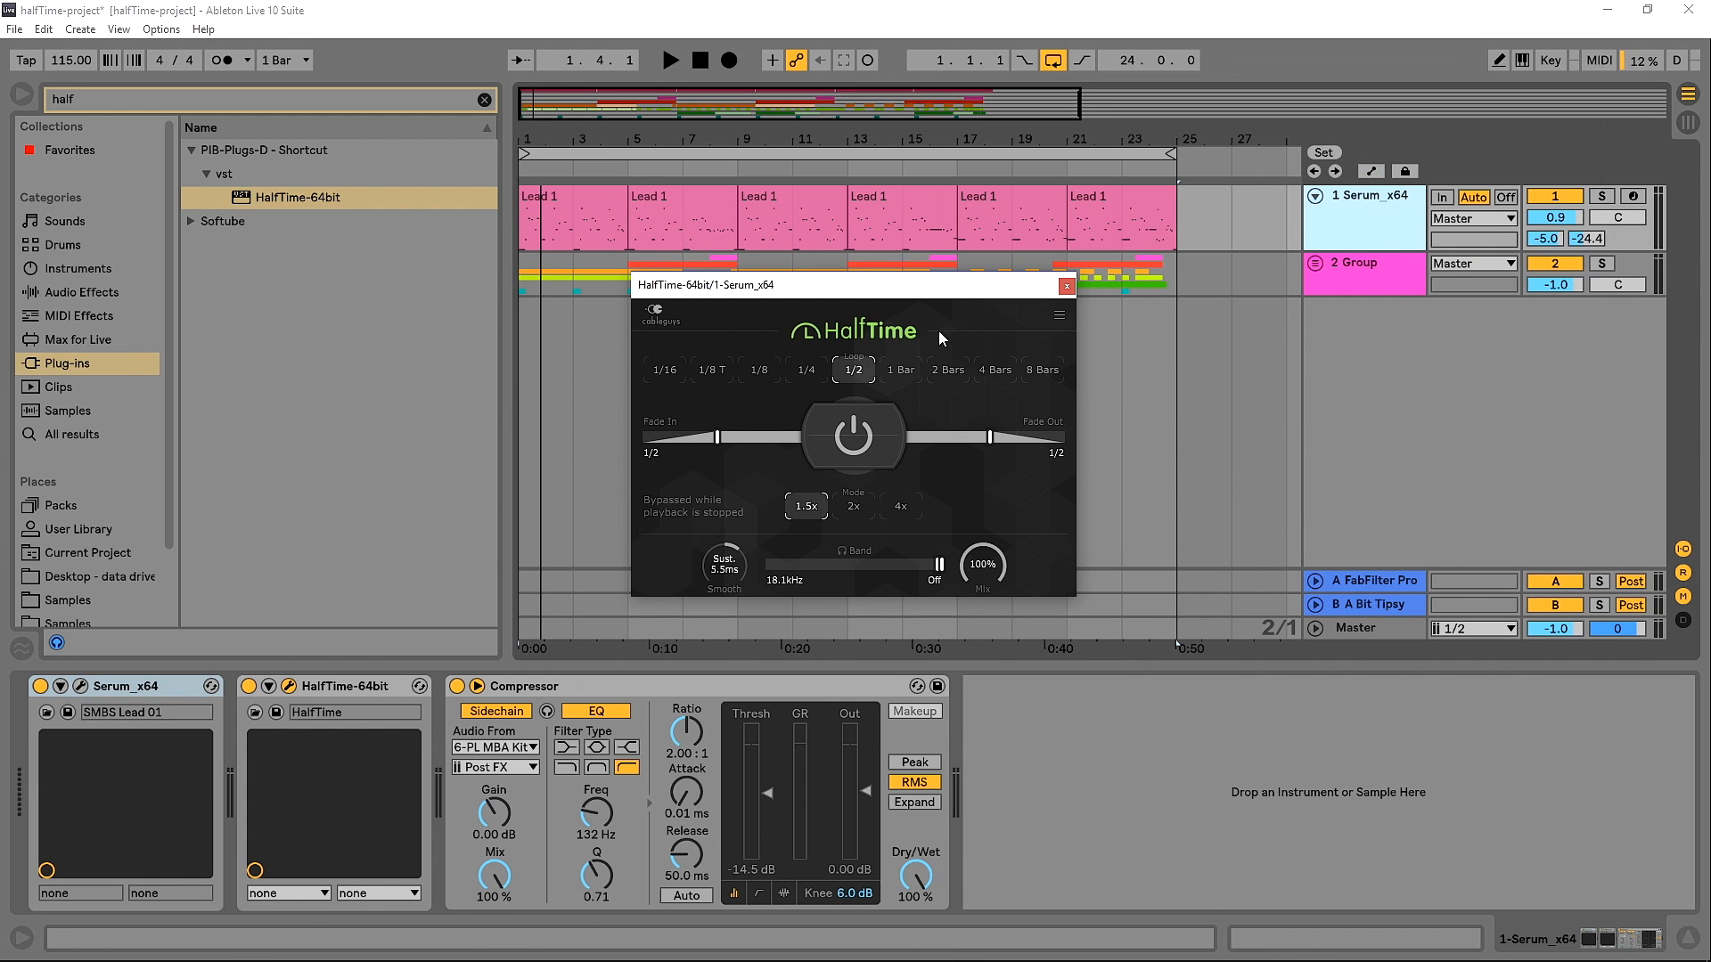
Step: Show HalfTime's help screen to review what each control does, and return to the plugin interface
click(1060, 317)
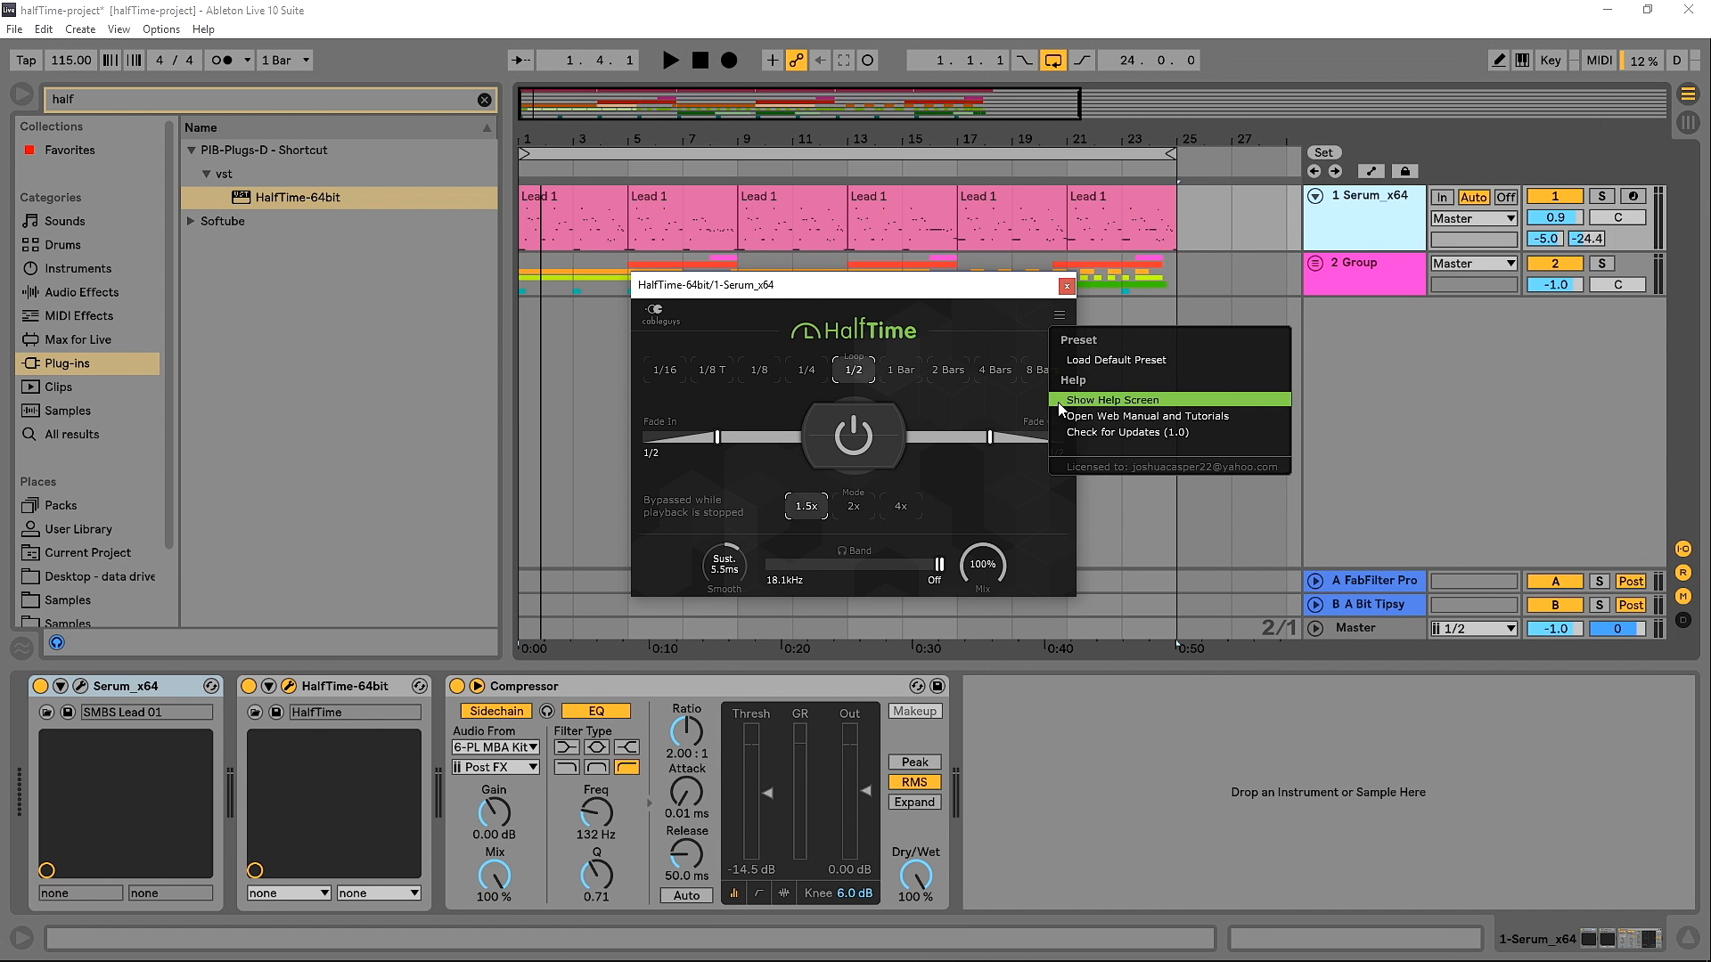
click(1093, 406)
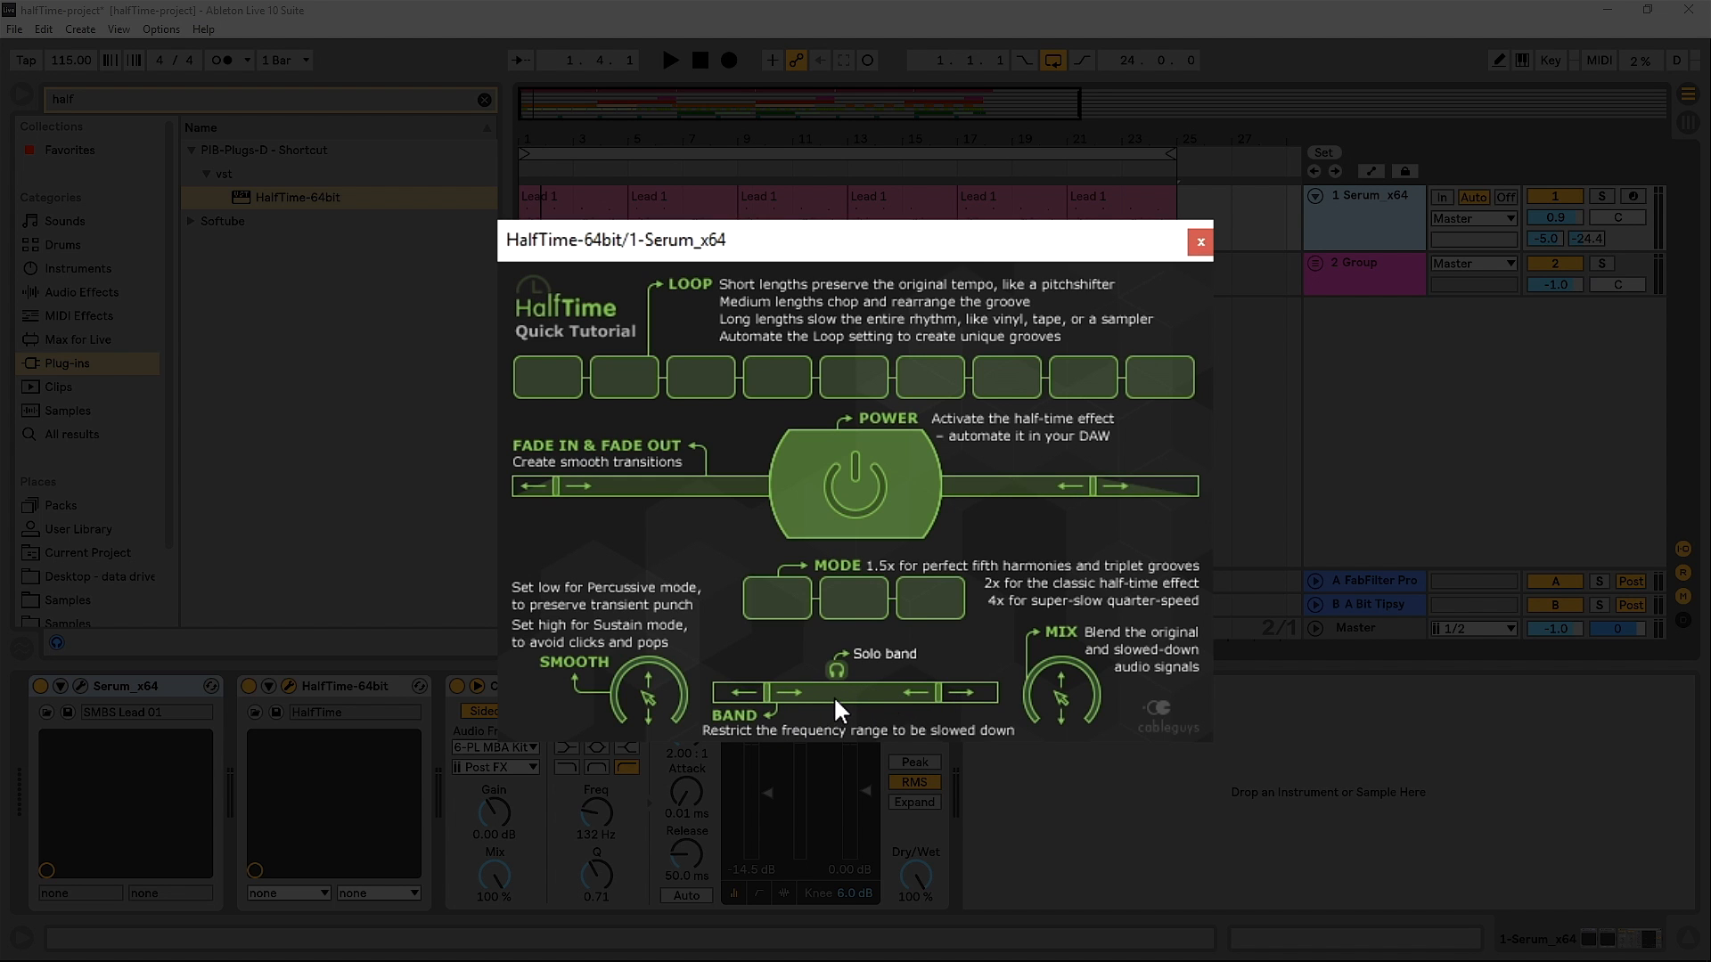
click(908, 511)
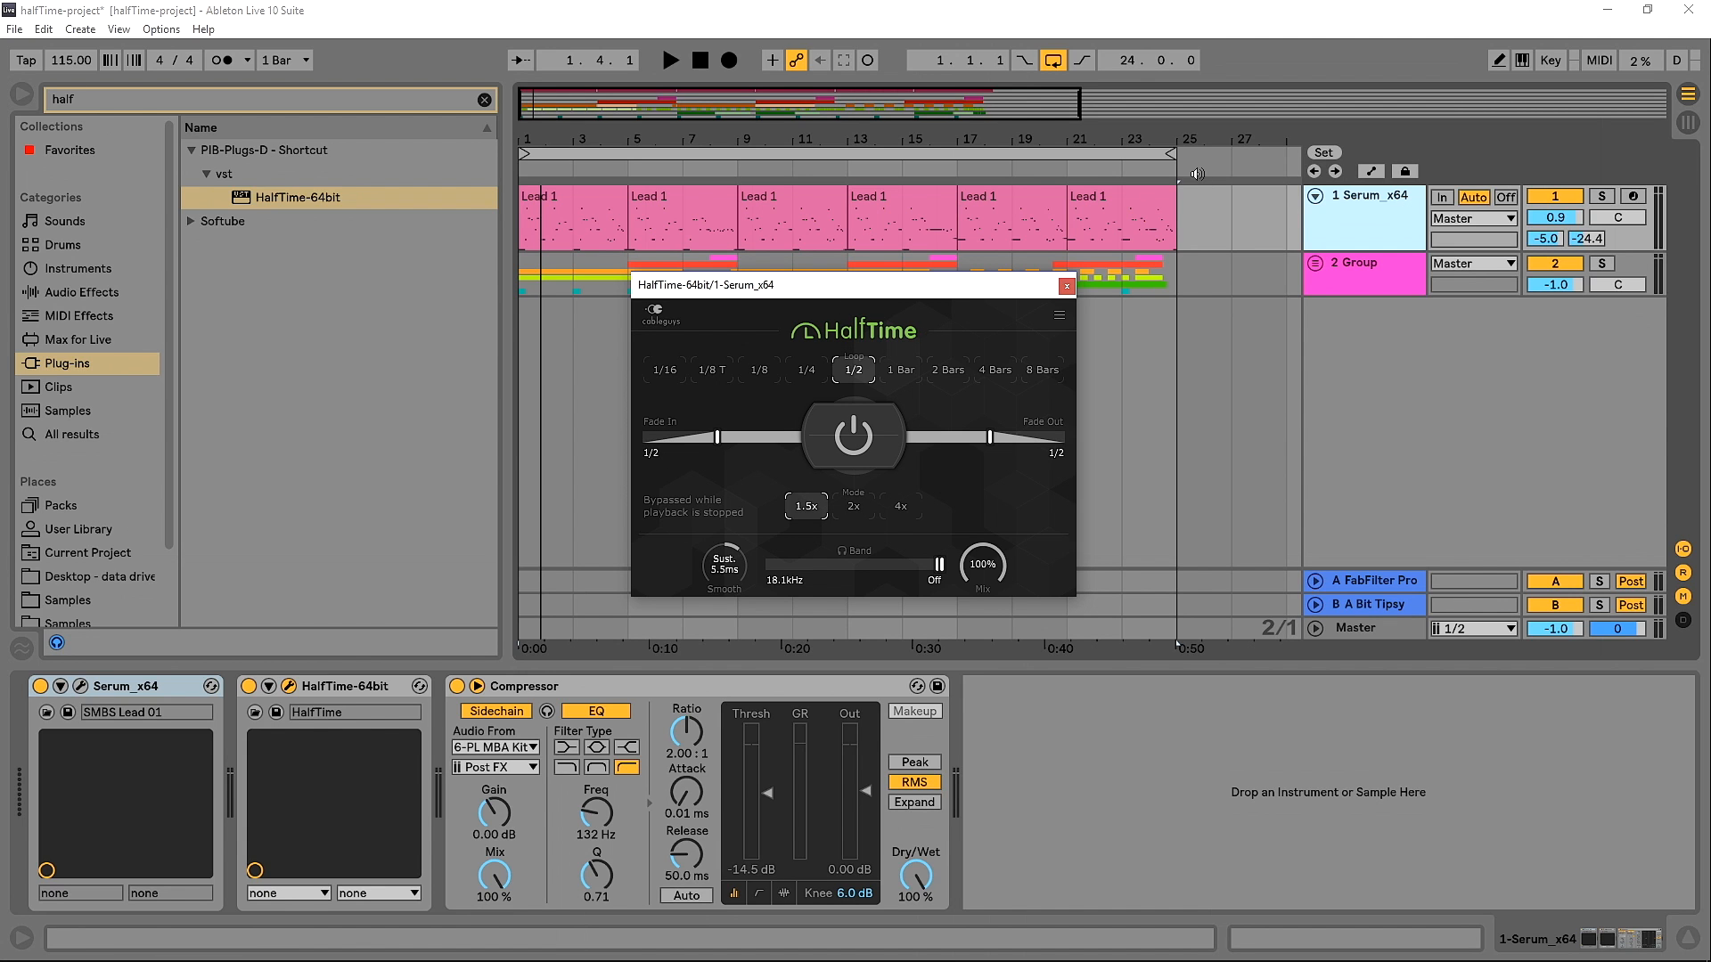
Step: Show the automation lanes and solo the 1 Serum_x64 track, with the HalfTime window moved clear of the arrangement
click(1358, 215)
click(1371, 170)
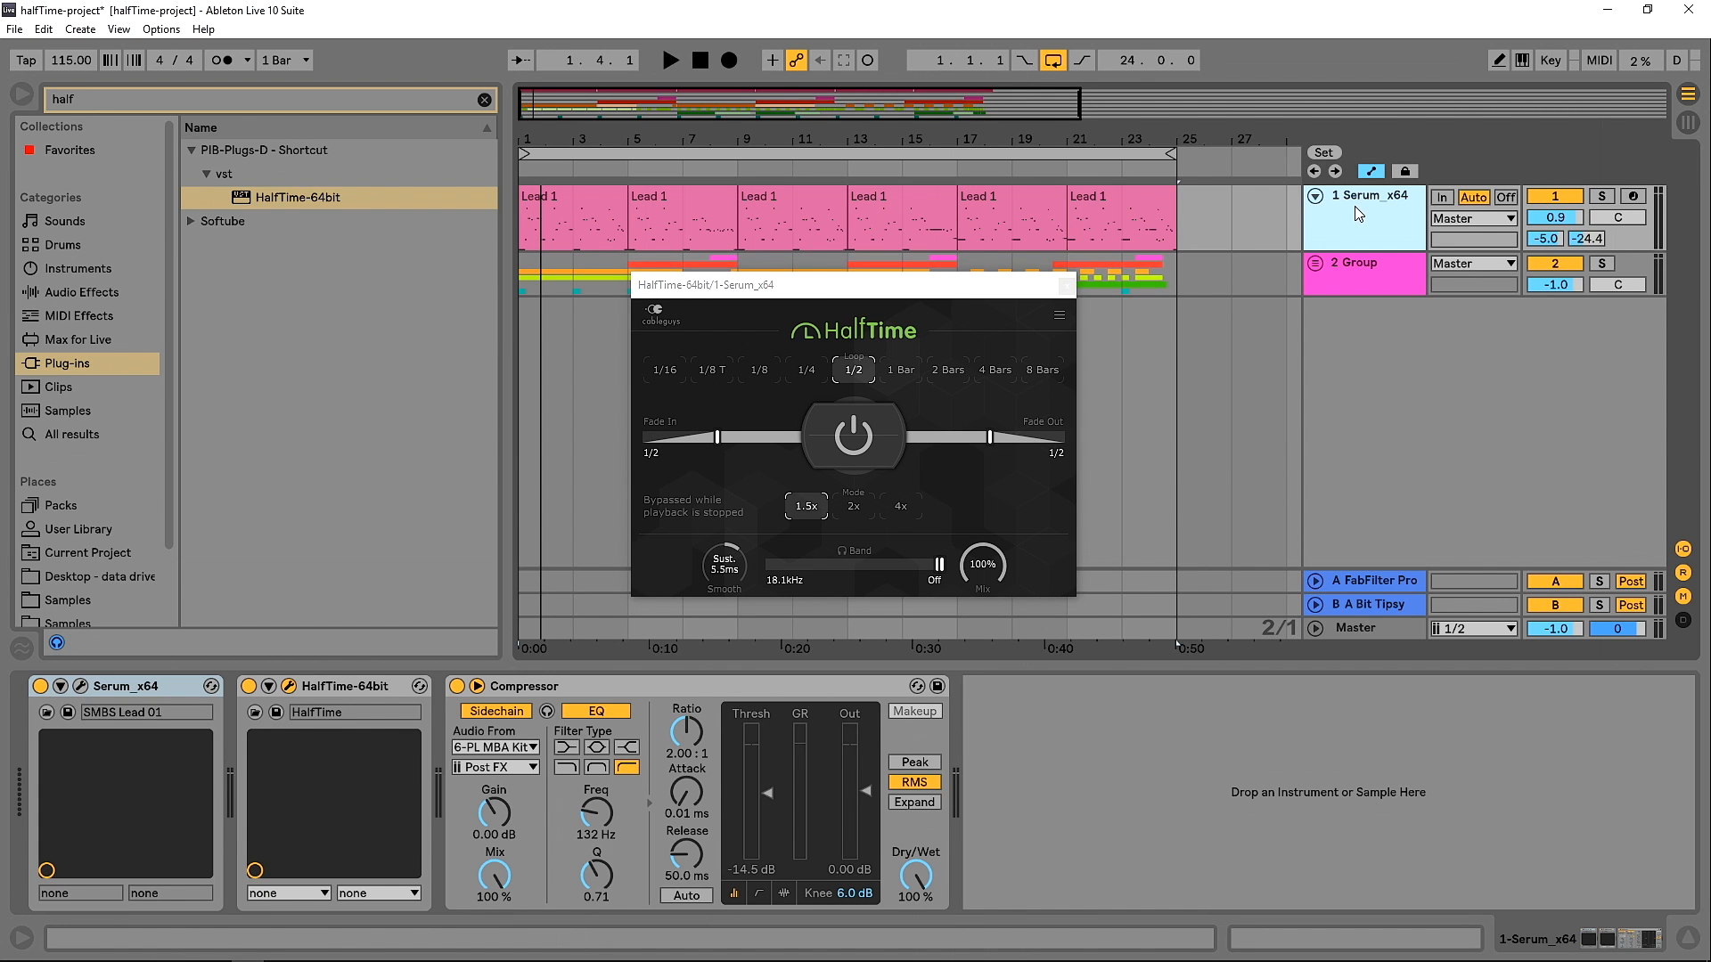
drag(977, 290, 397, 237)
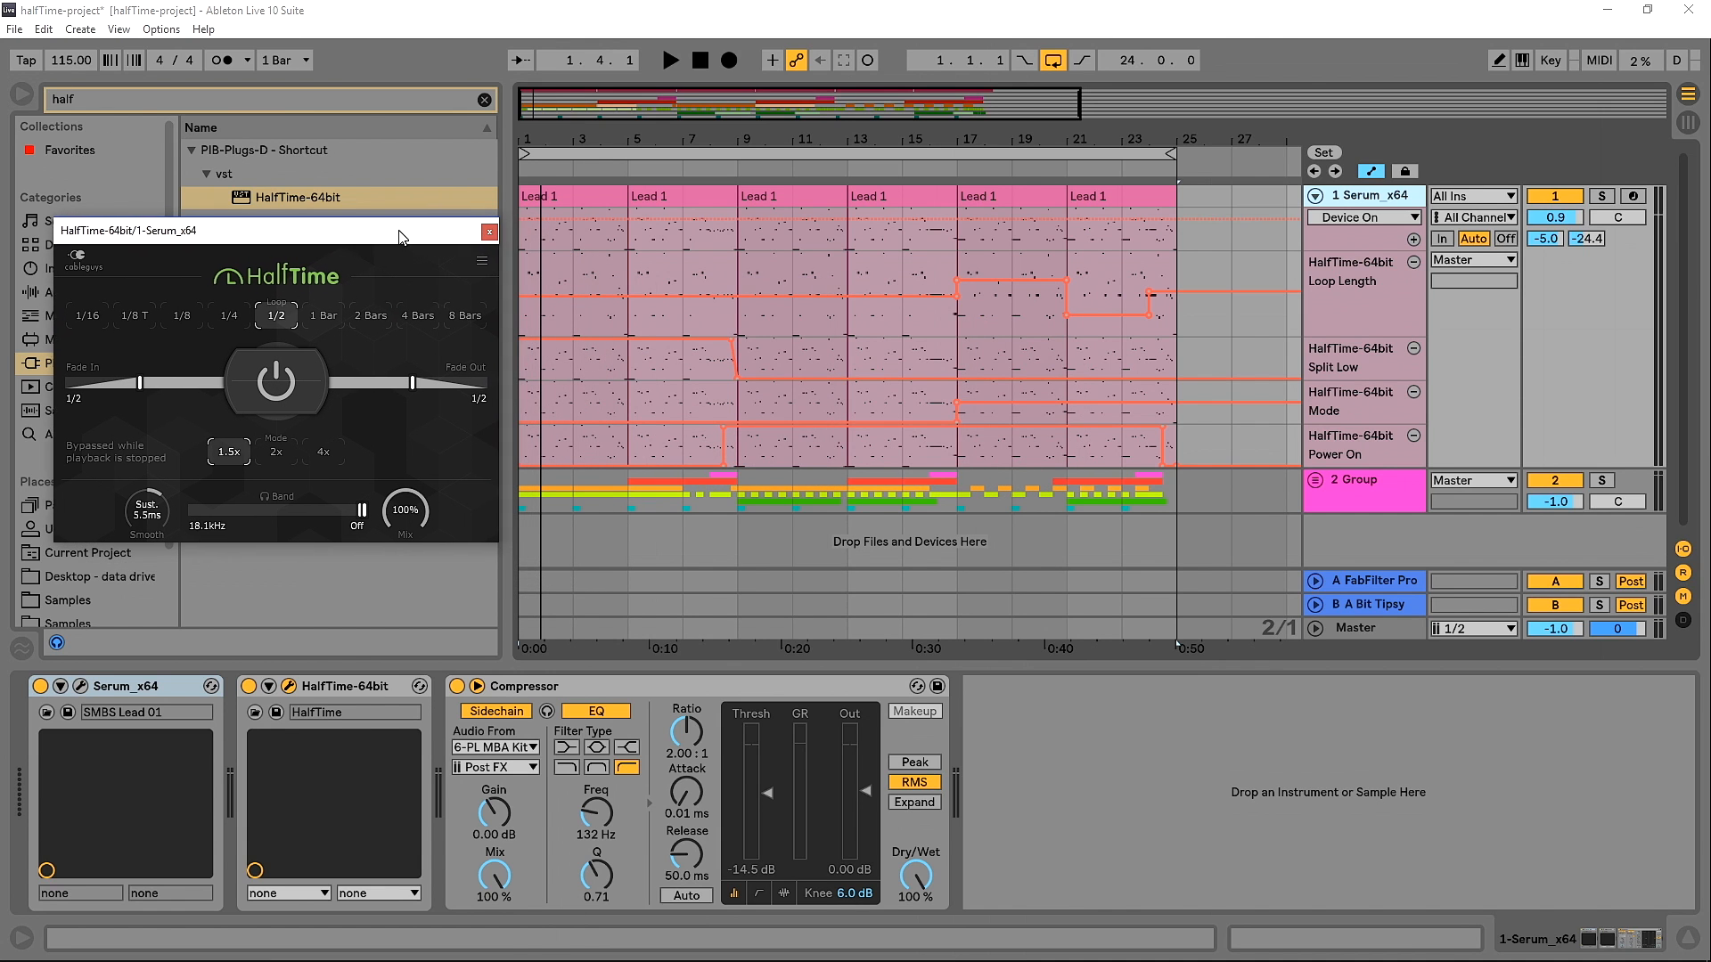
click(1602, 198)
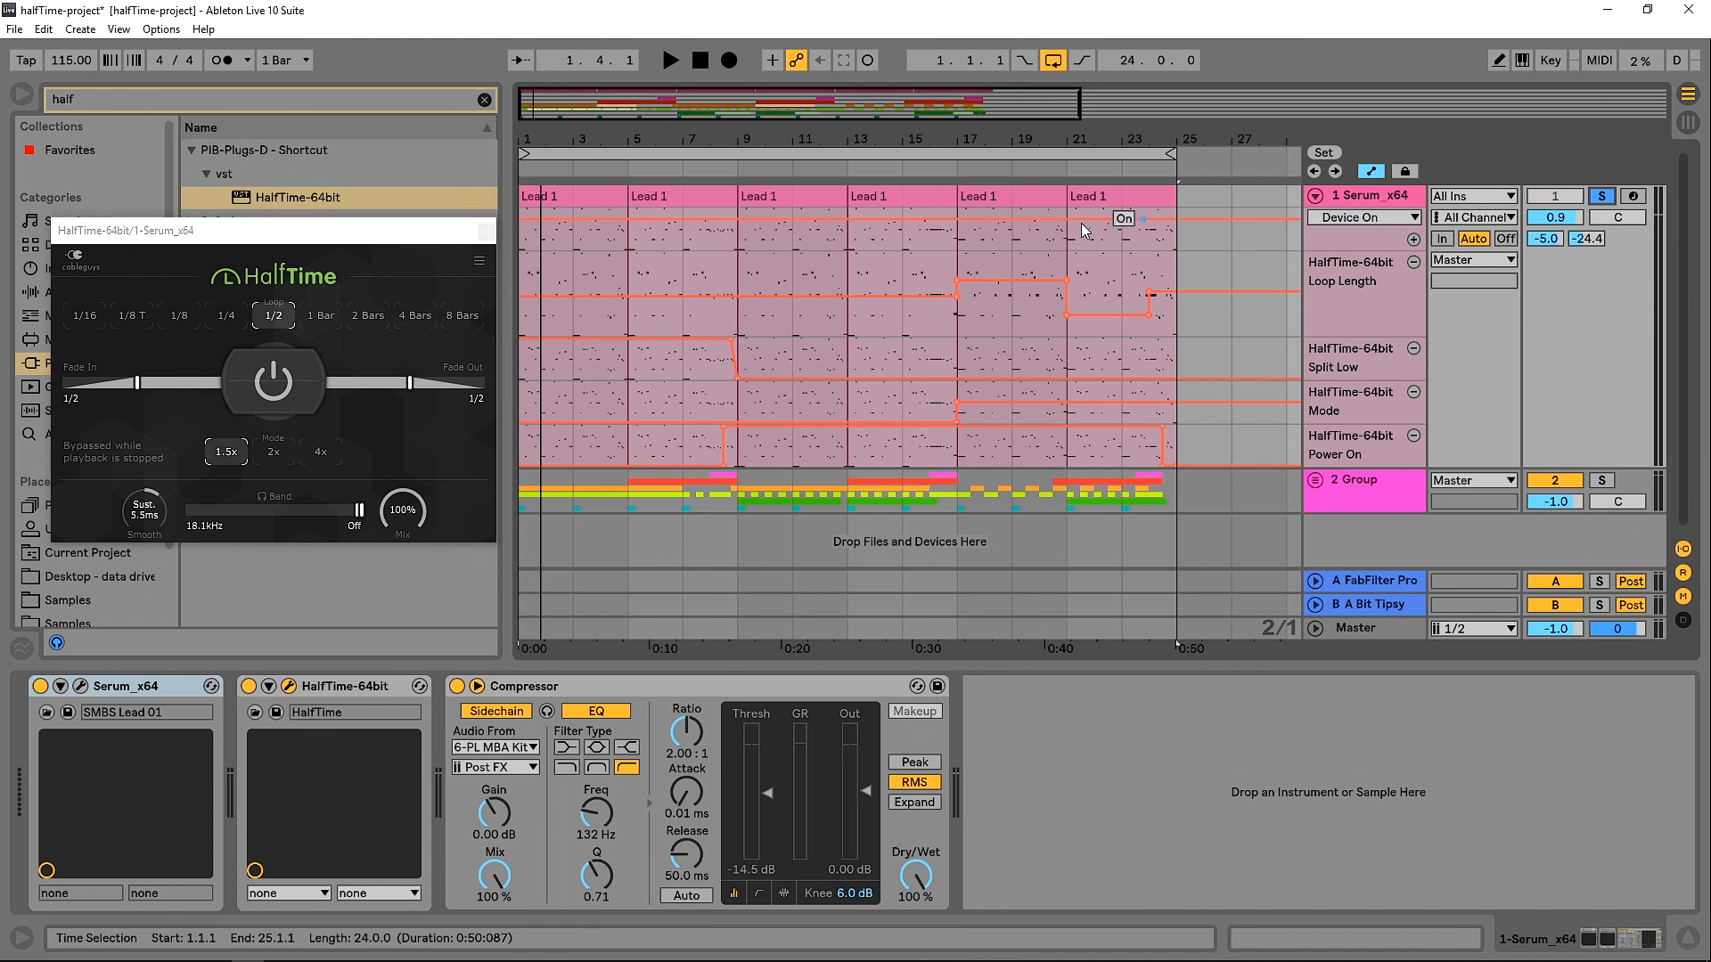
Step: Try removing the Split Low automation breakpoint just before bar 9, and play the soloed lead across that transition
drag(646, 134, 745, 172)
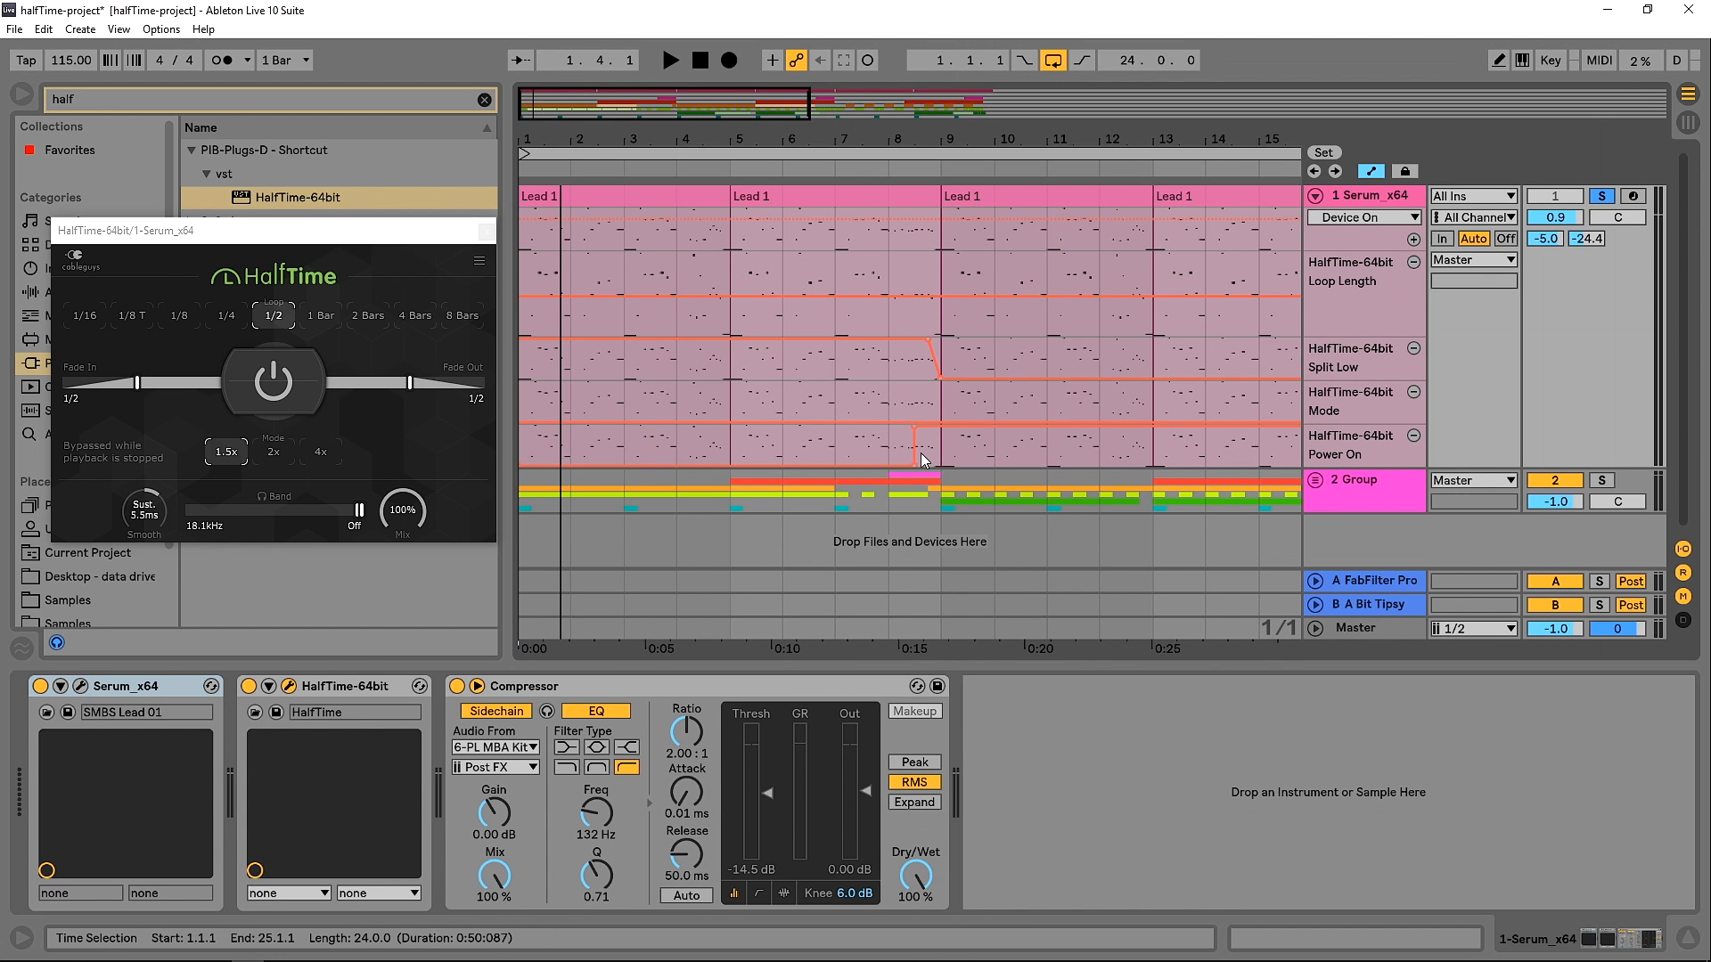
scroll(918, 454, up, 2)
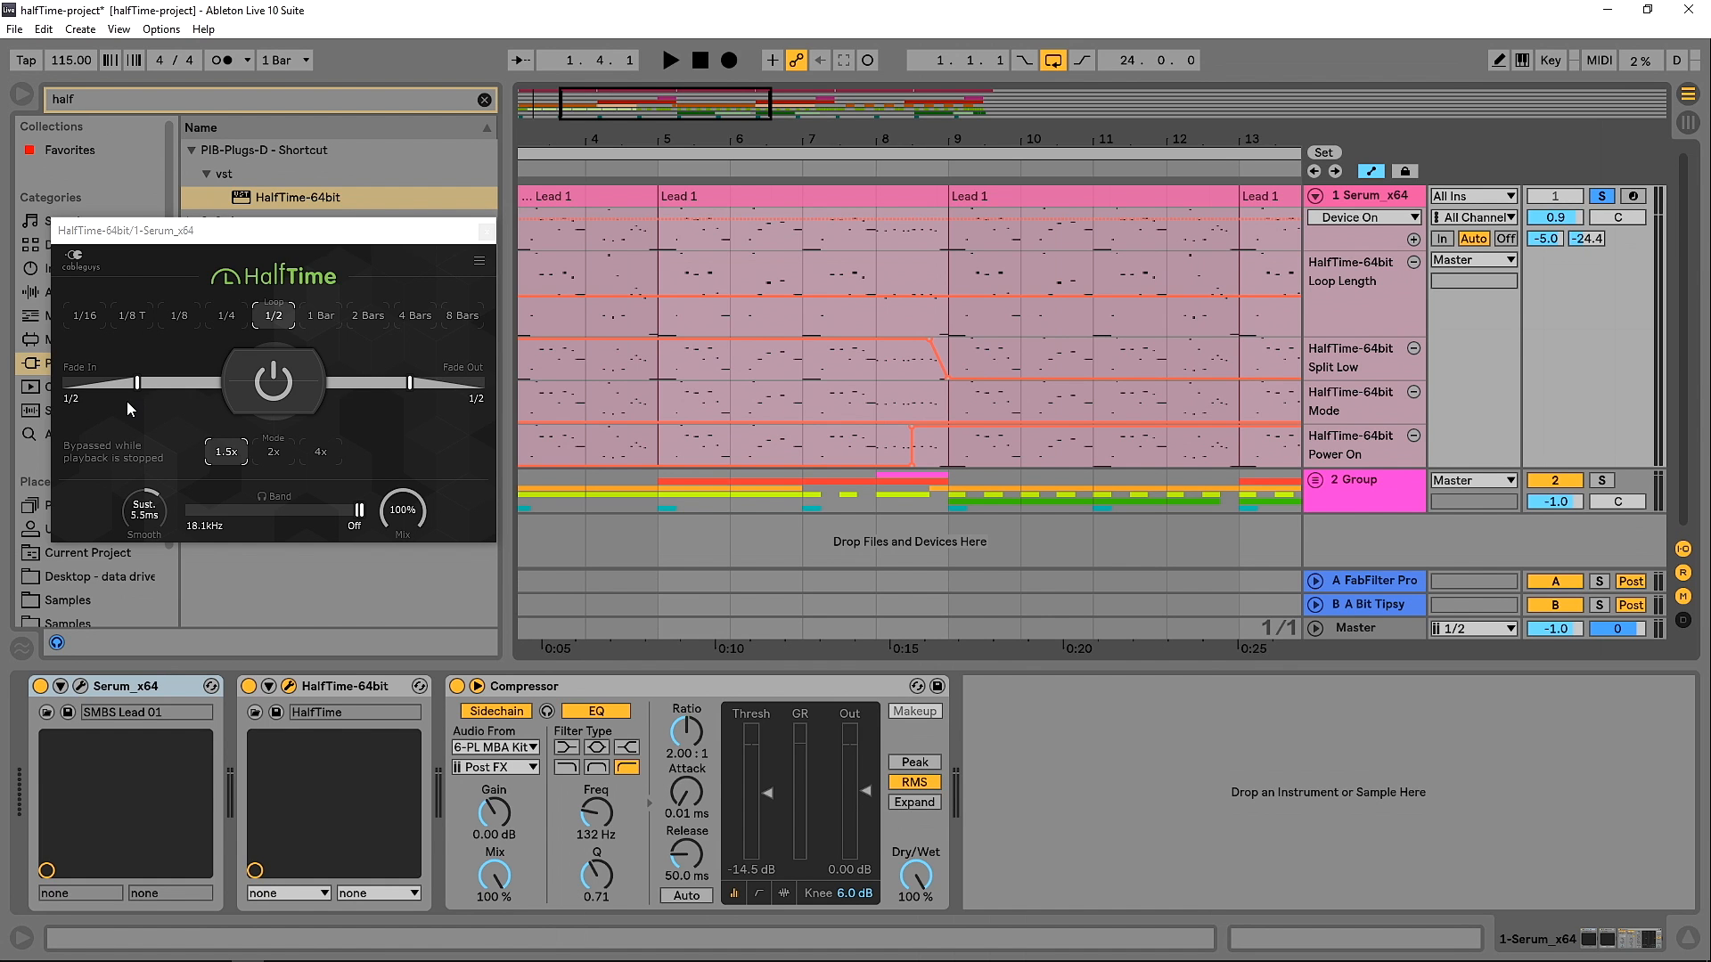
click(928, 344)
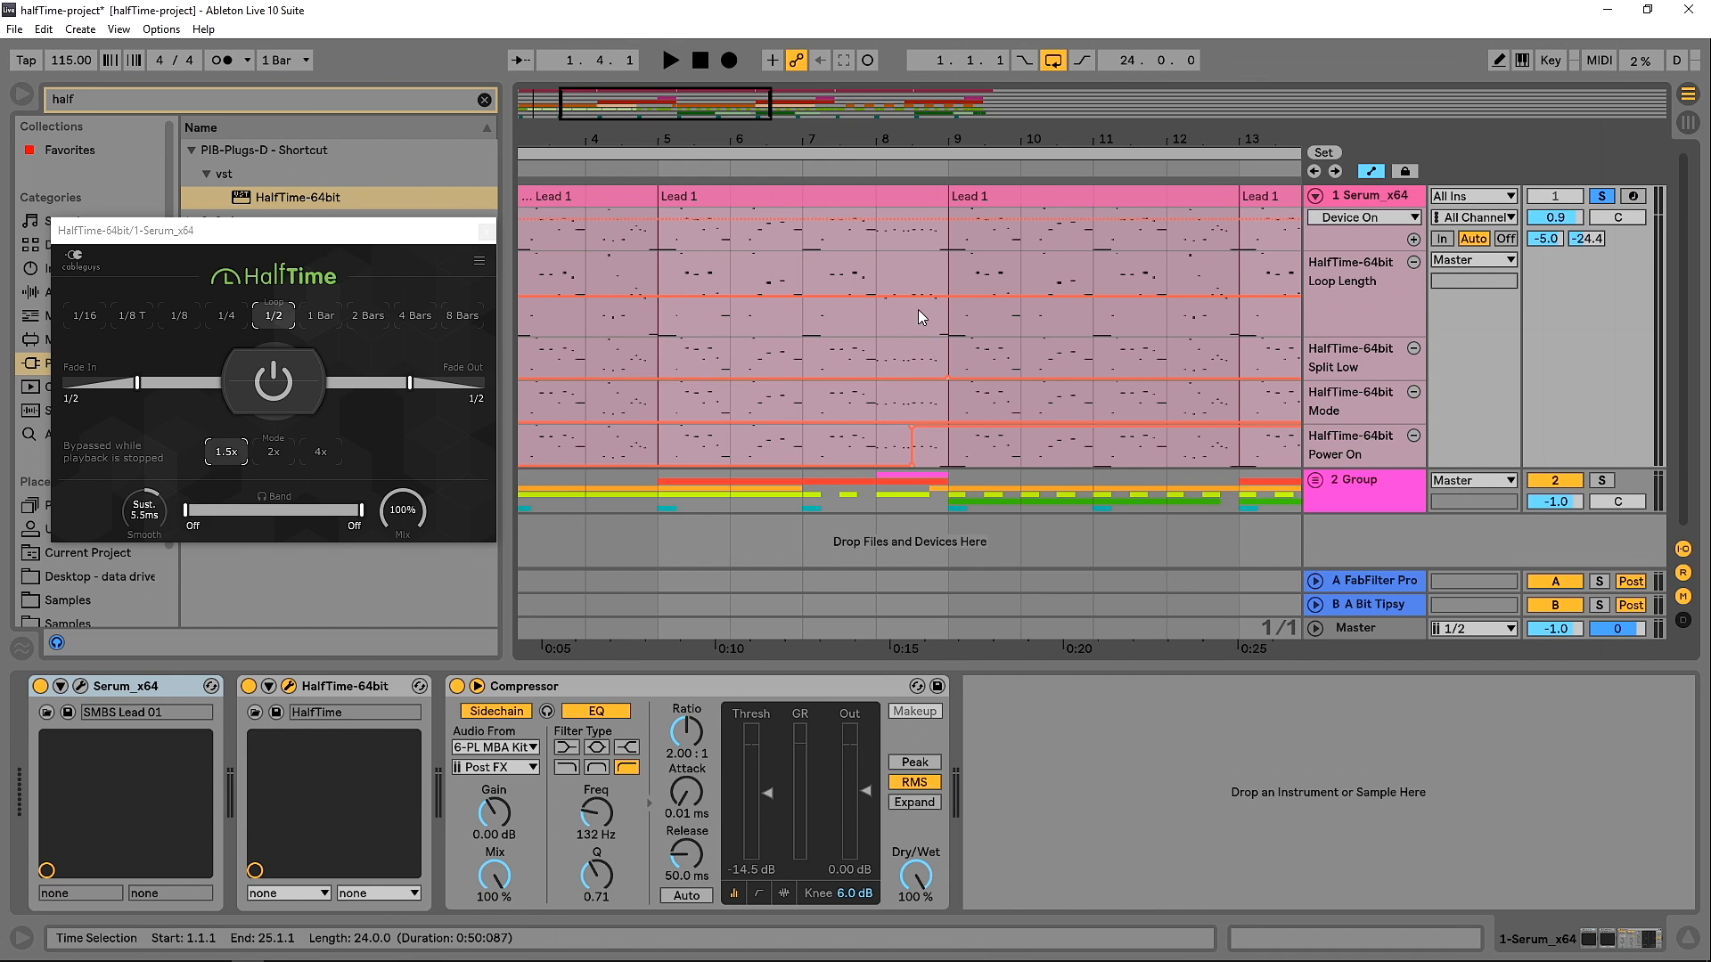
click(858, 166)
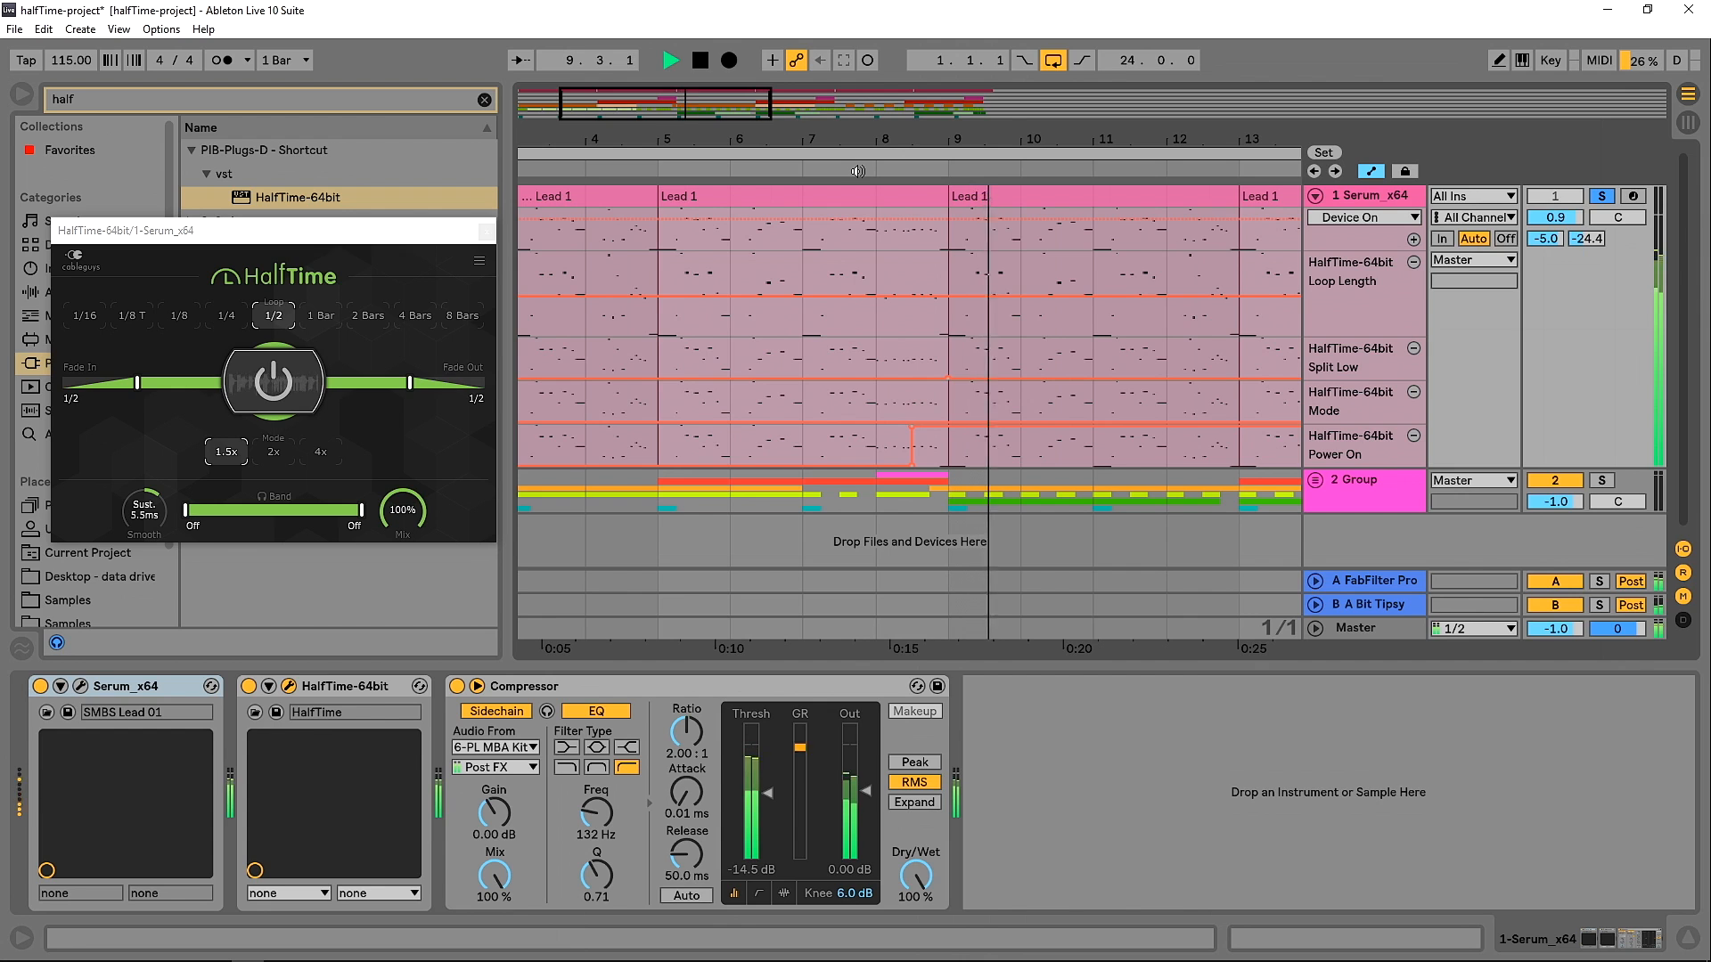
key(space)
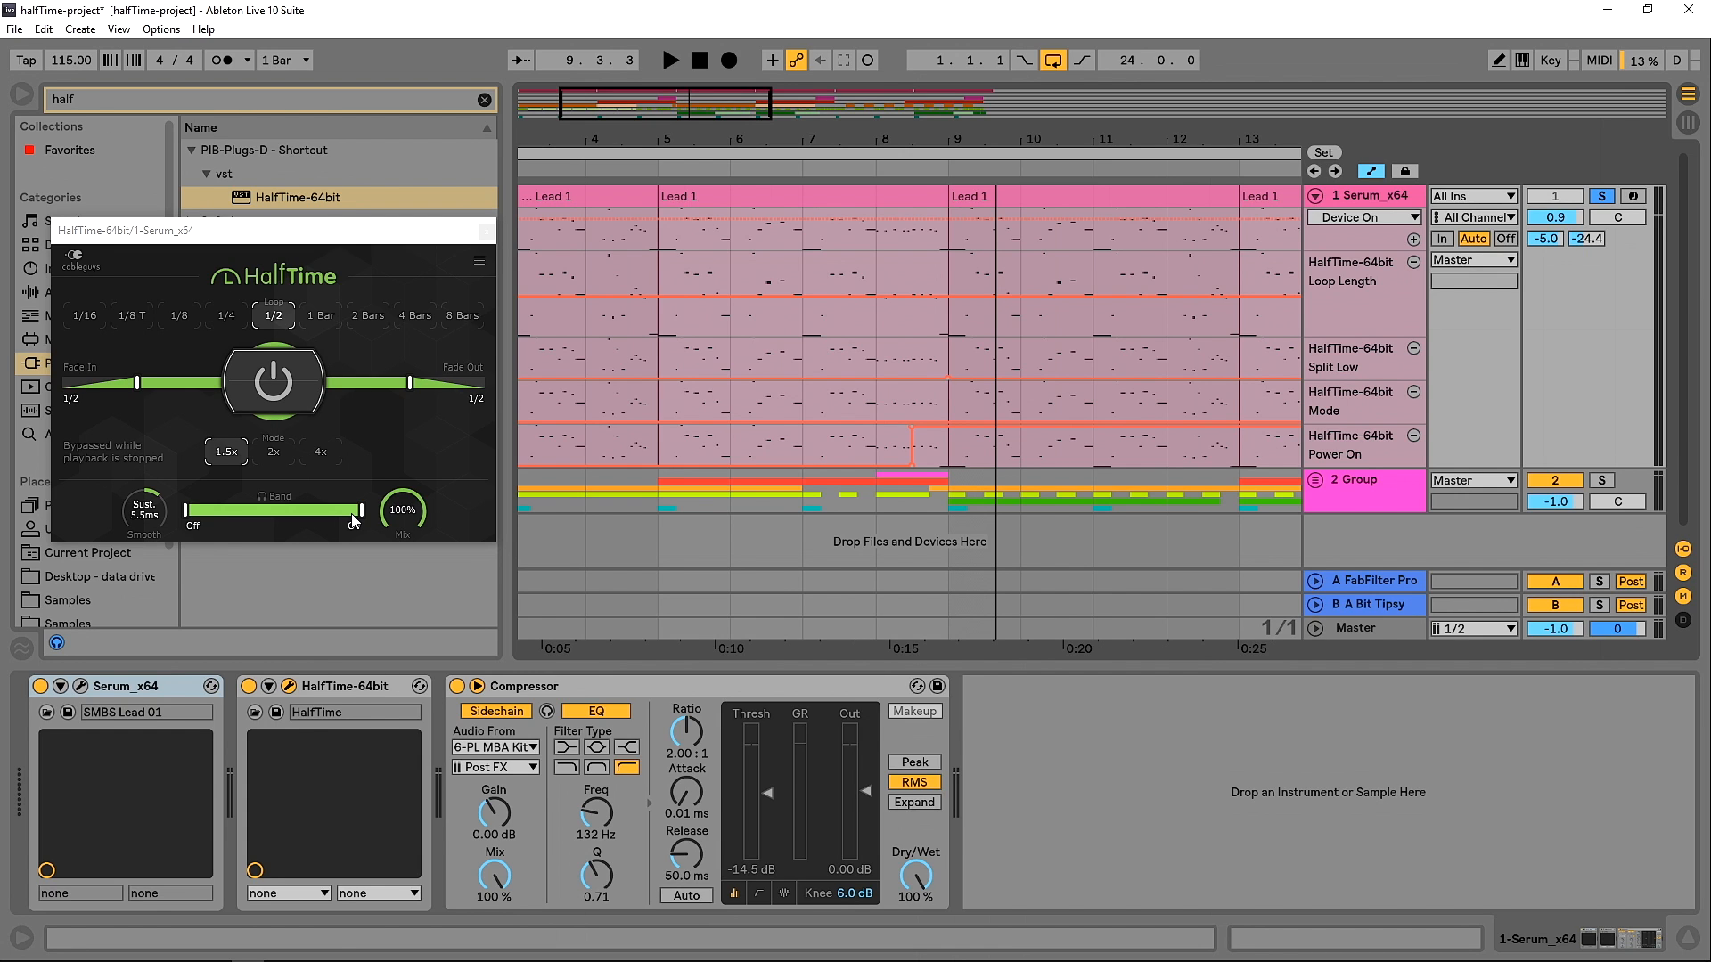
Step: Undo the Split Low breakpoint removal and play the transition into bar 9 with the ramp in place
key(ctrl+z)
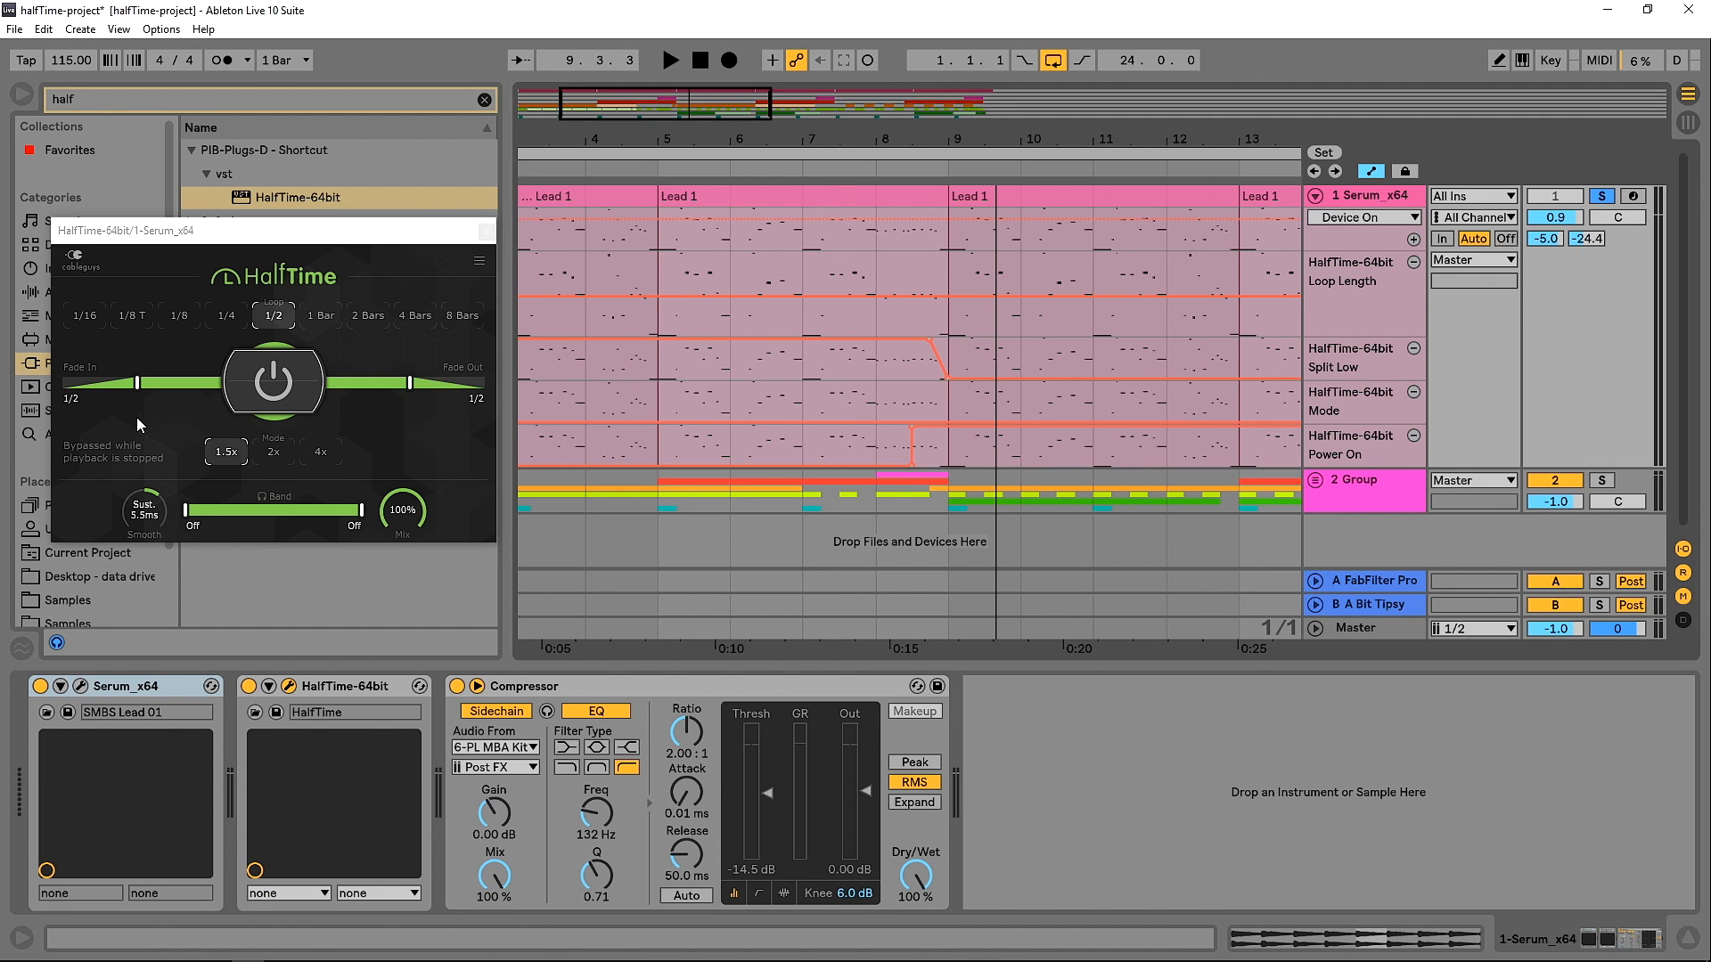
click(838, 169)
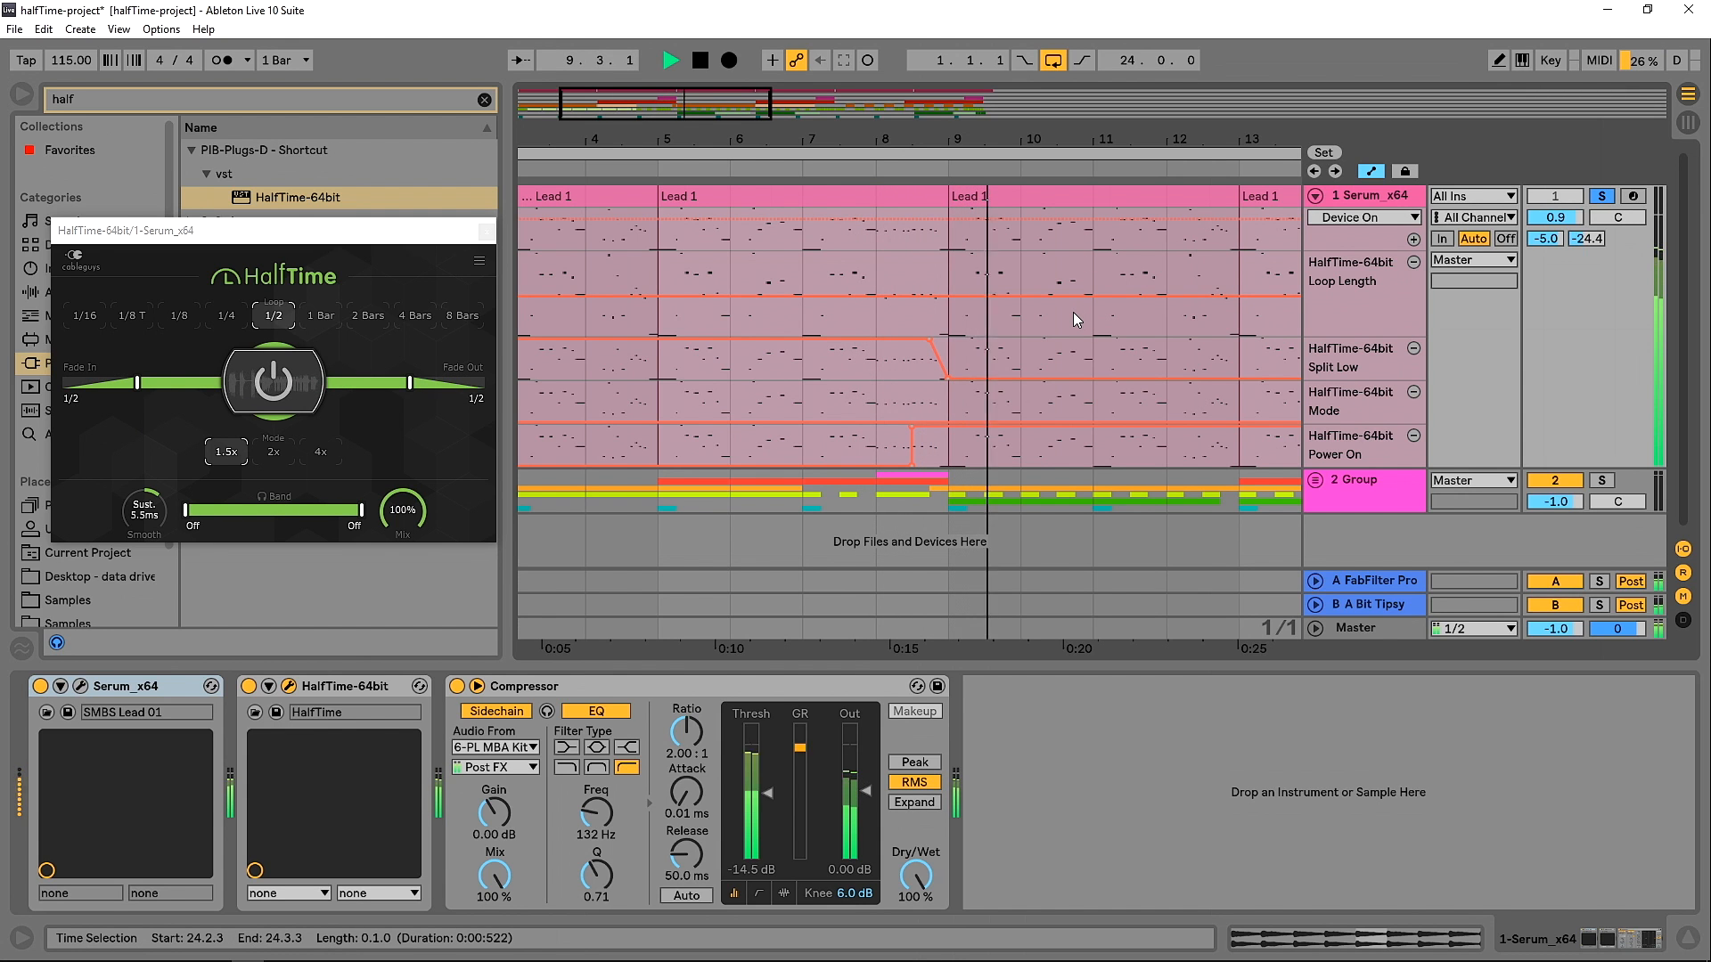
key(space)
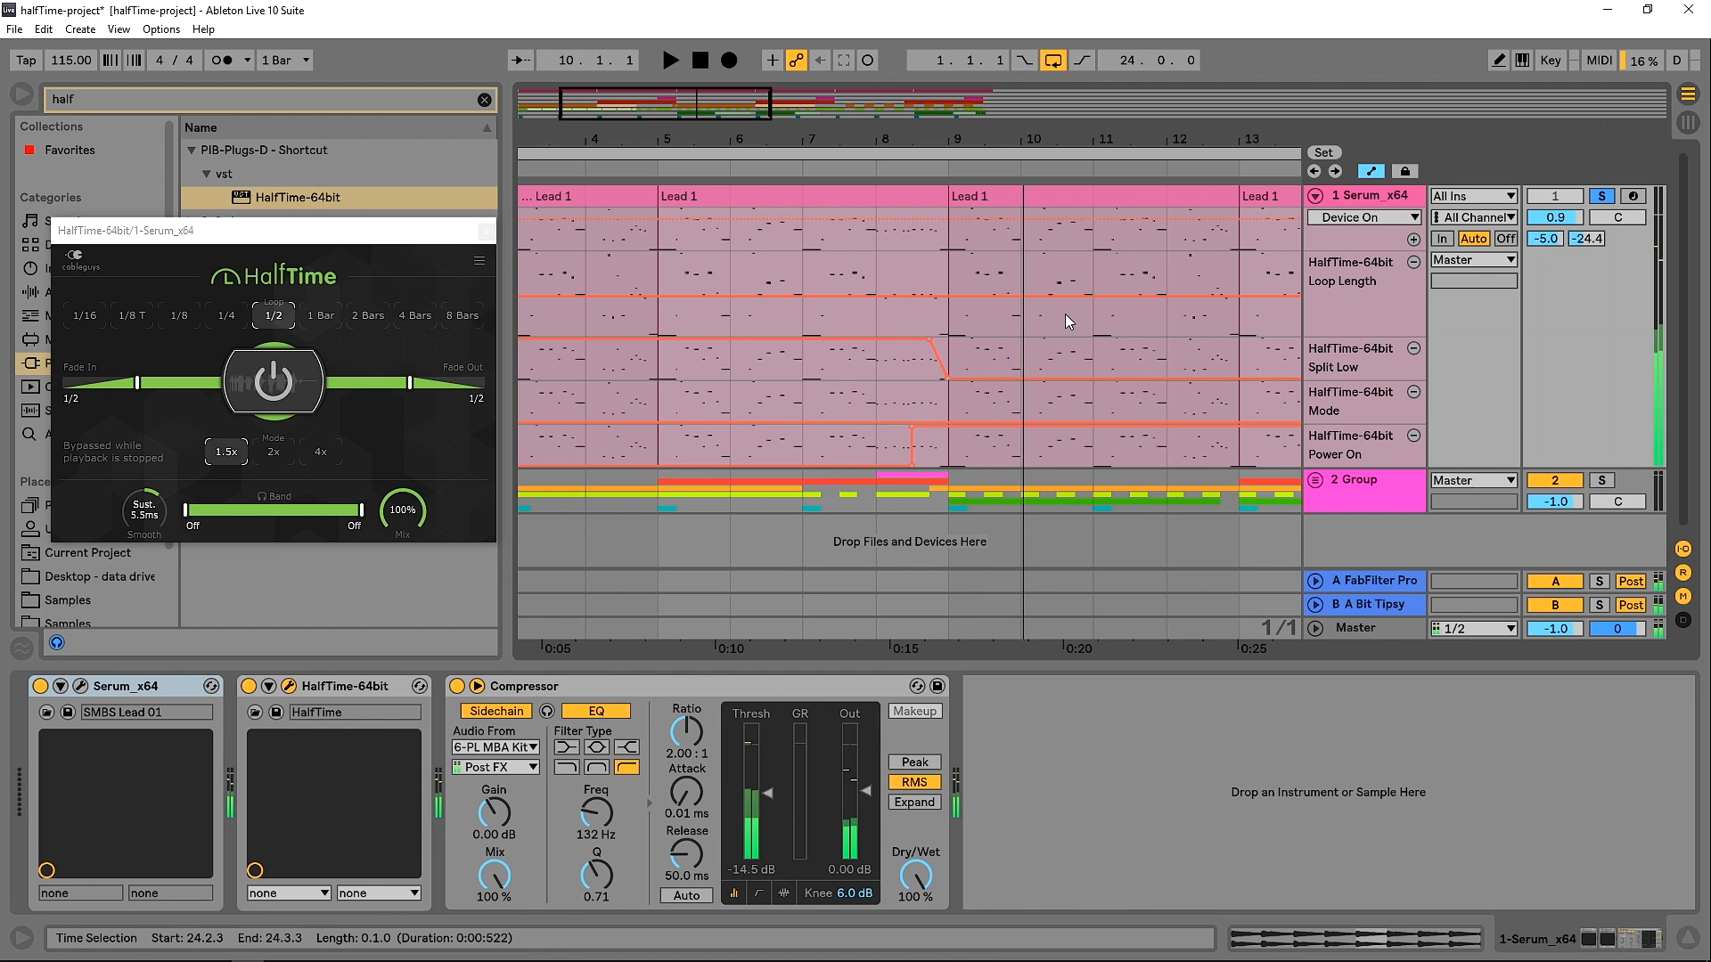
Step: Remove the Split Low breakpoint before bar 9 again and audition the lead without the ramp
click(929, 342)
click(883, 171)
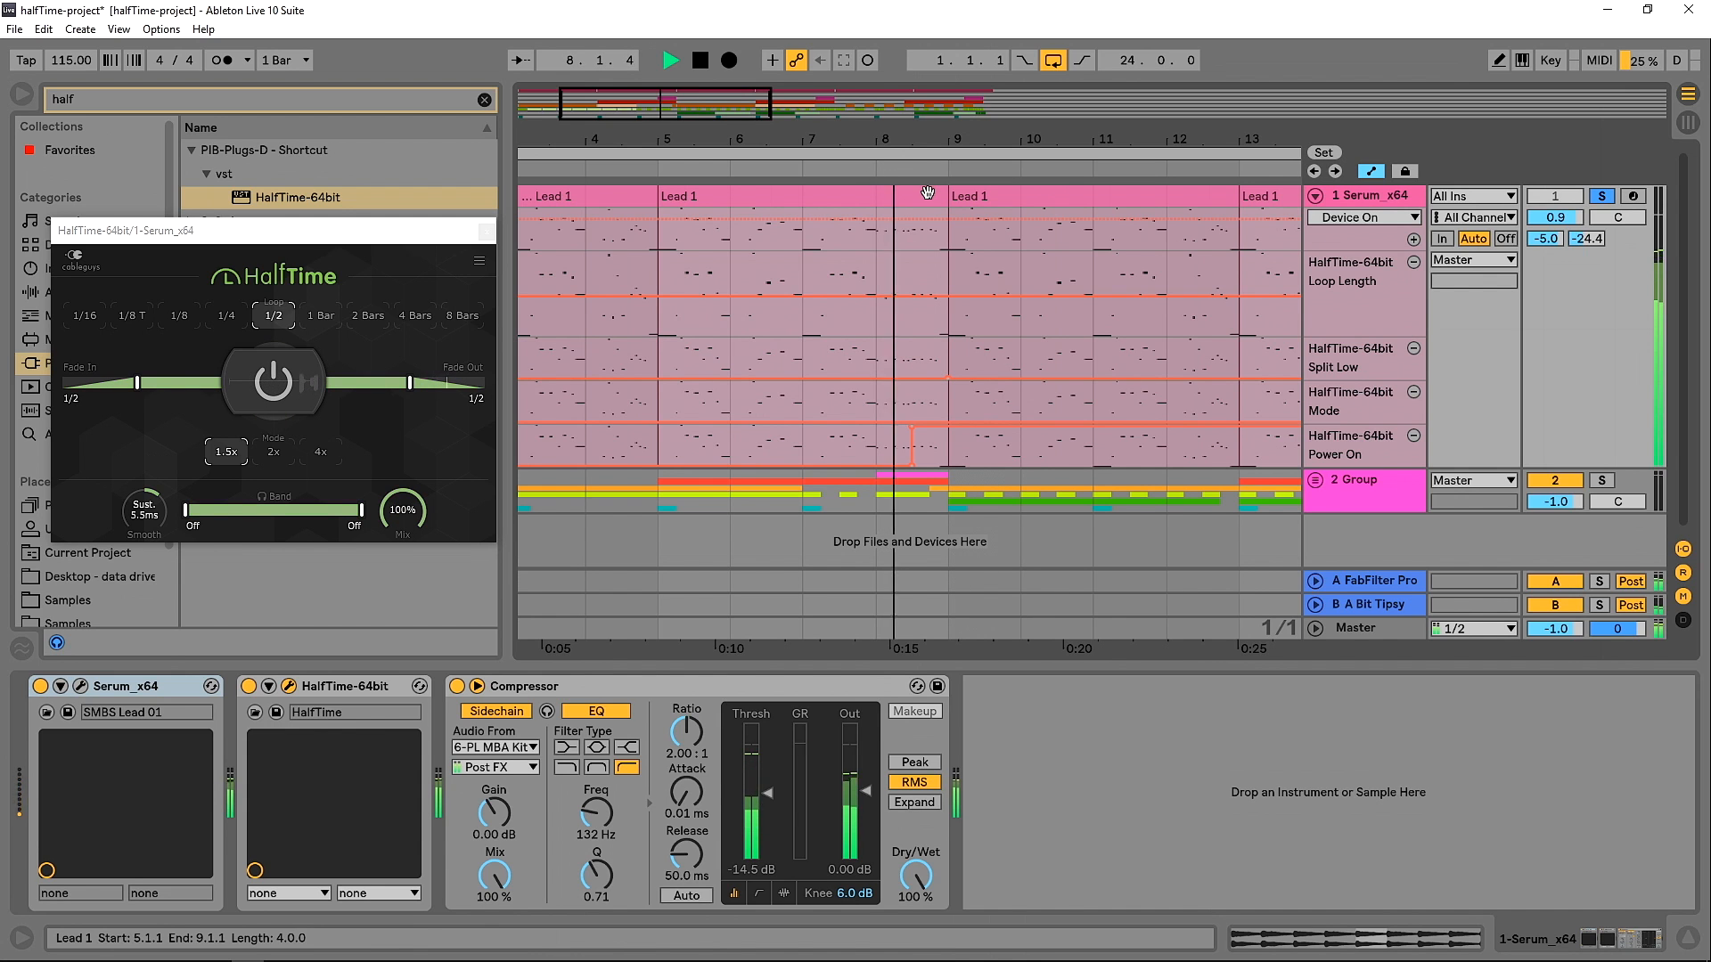
key(space)
click(749, 168)
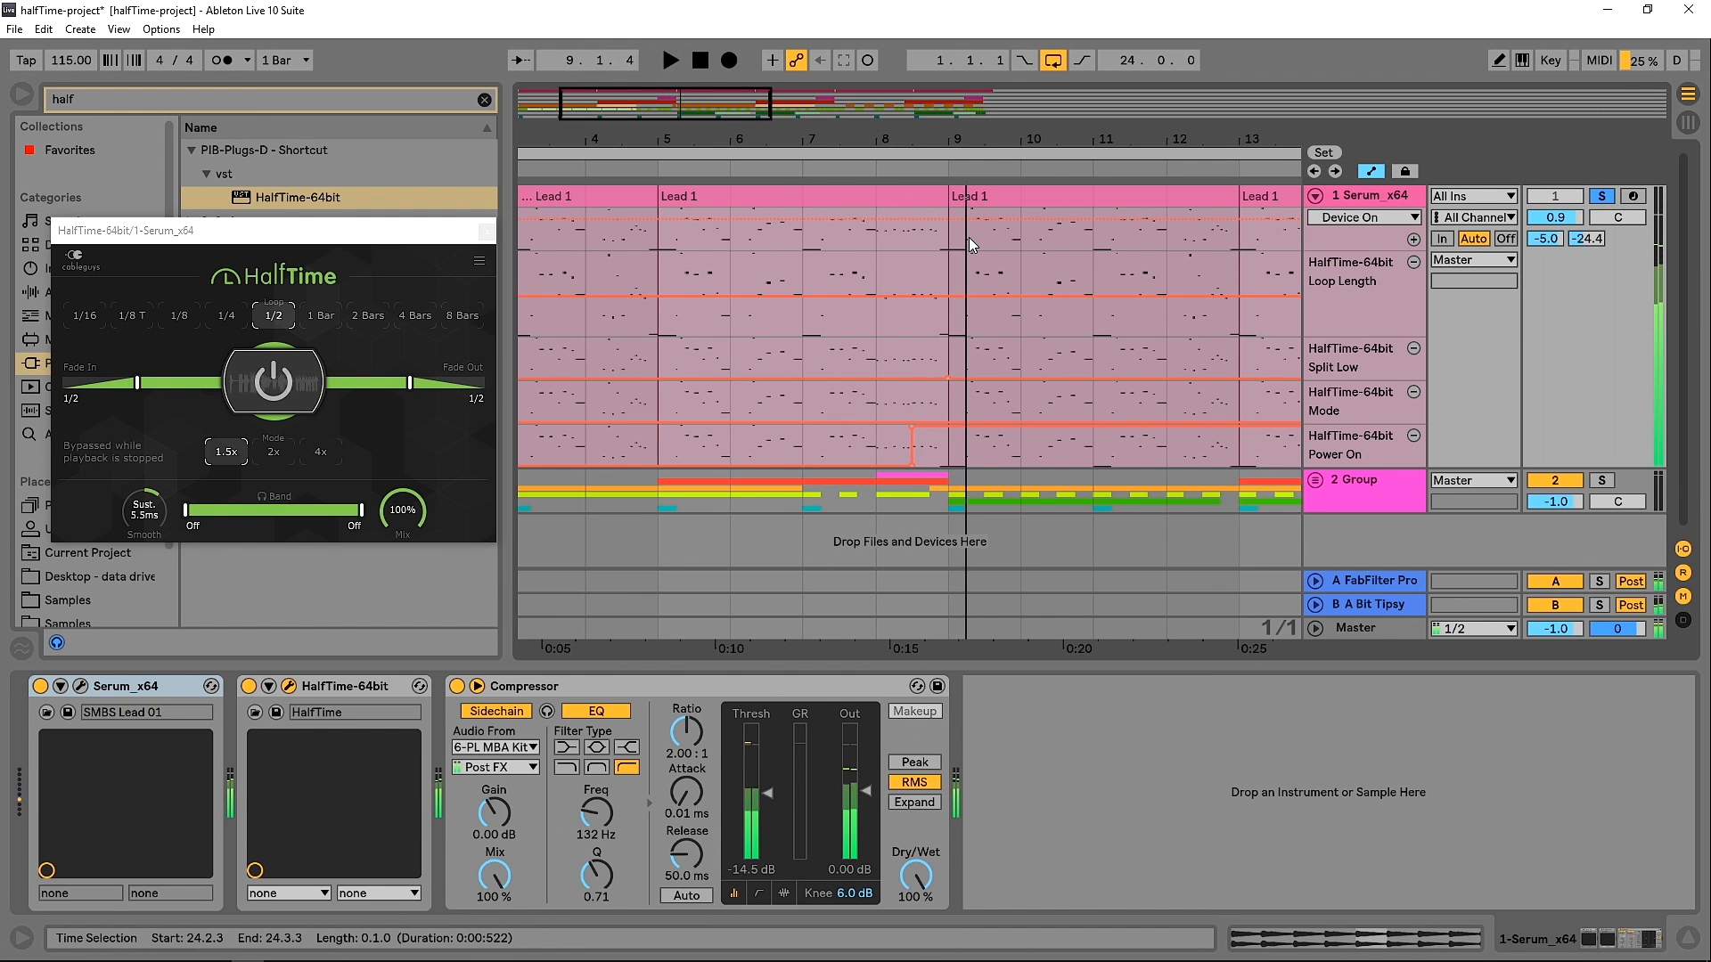
key(space)
Step: Restore the Split Low ramp before bar 9 and play the lead through it for comparison
drag(942, 369, 929, 338)
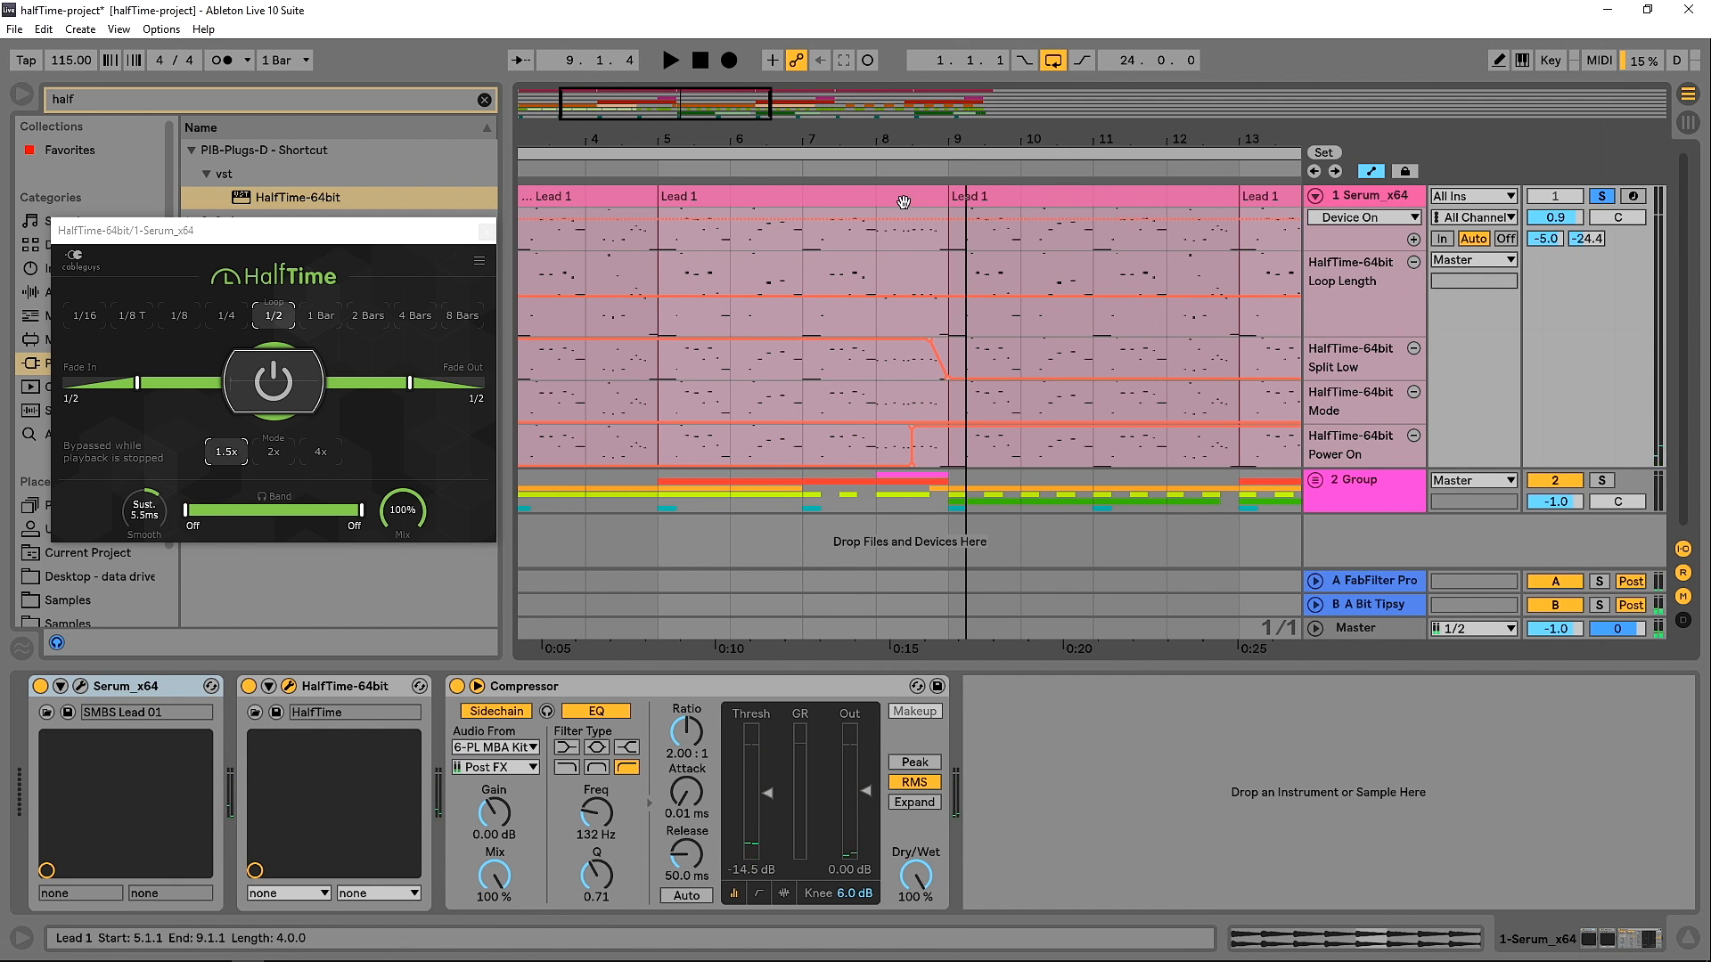
click(792, 167)
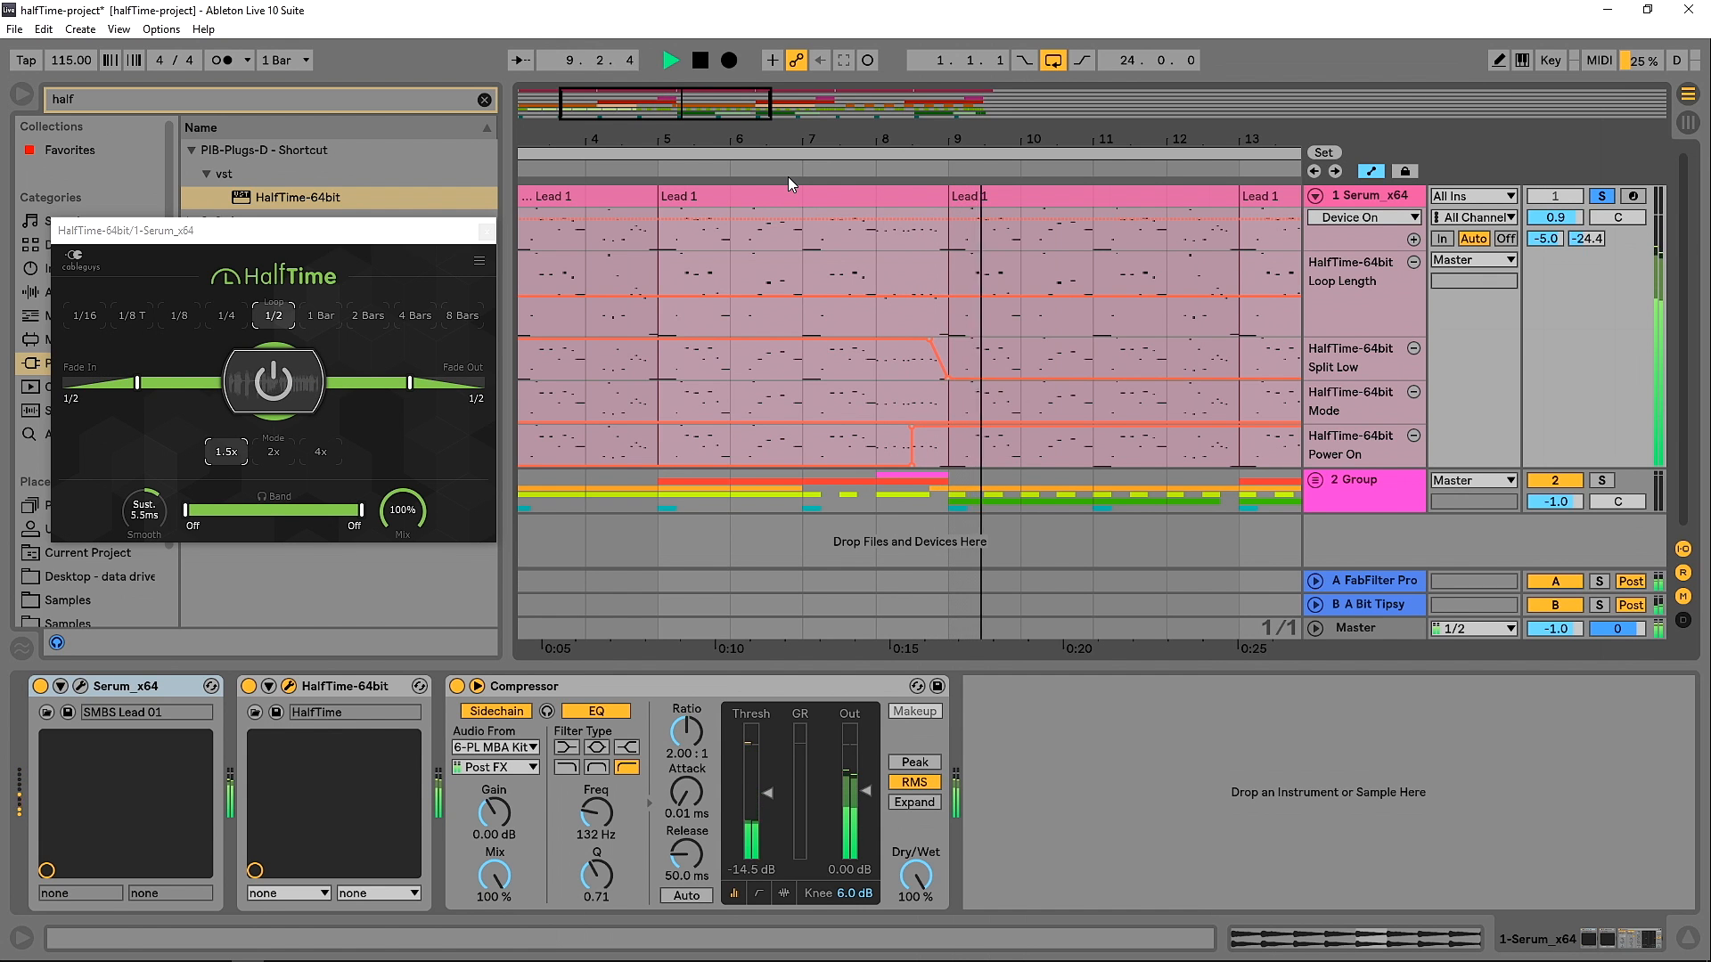
key(space)
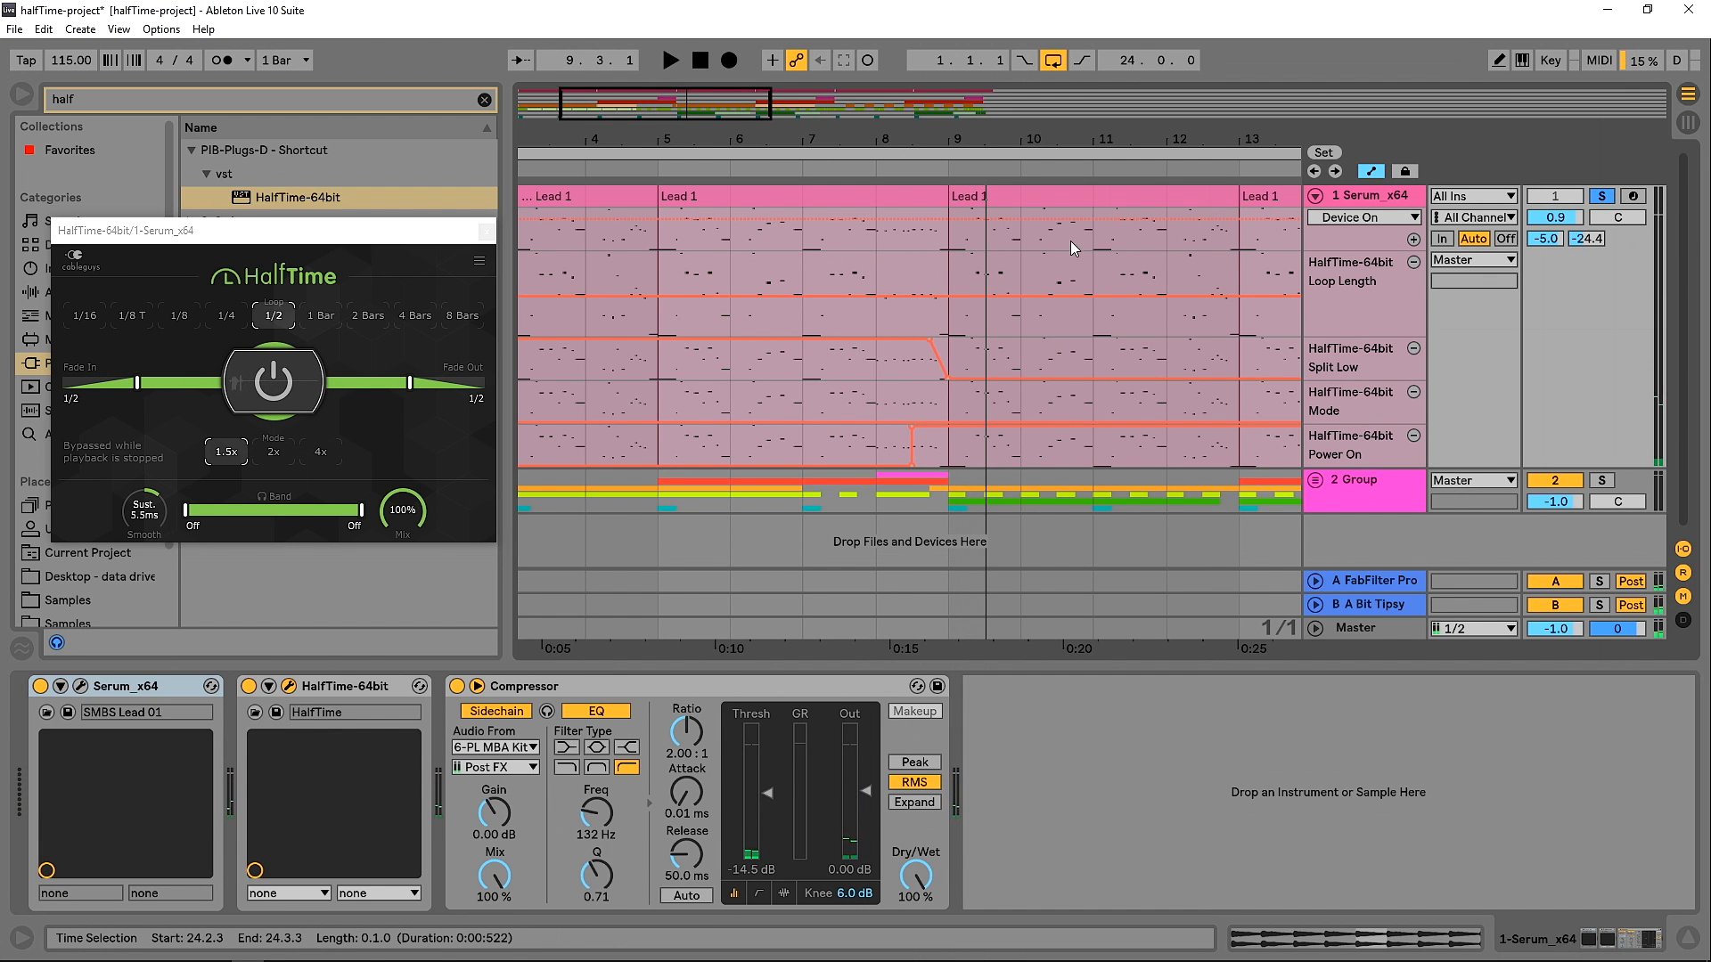
Step: Play the lead from just after bar 8 to hear HalfTime's 1.5x mode with the 1/2 loop length
drag(1047, 140, 689, 216)
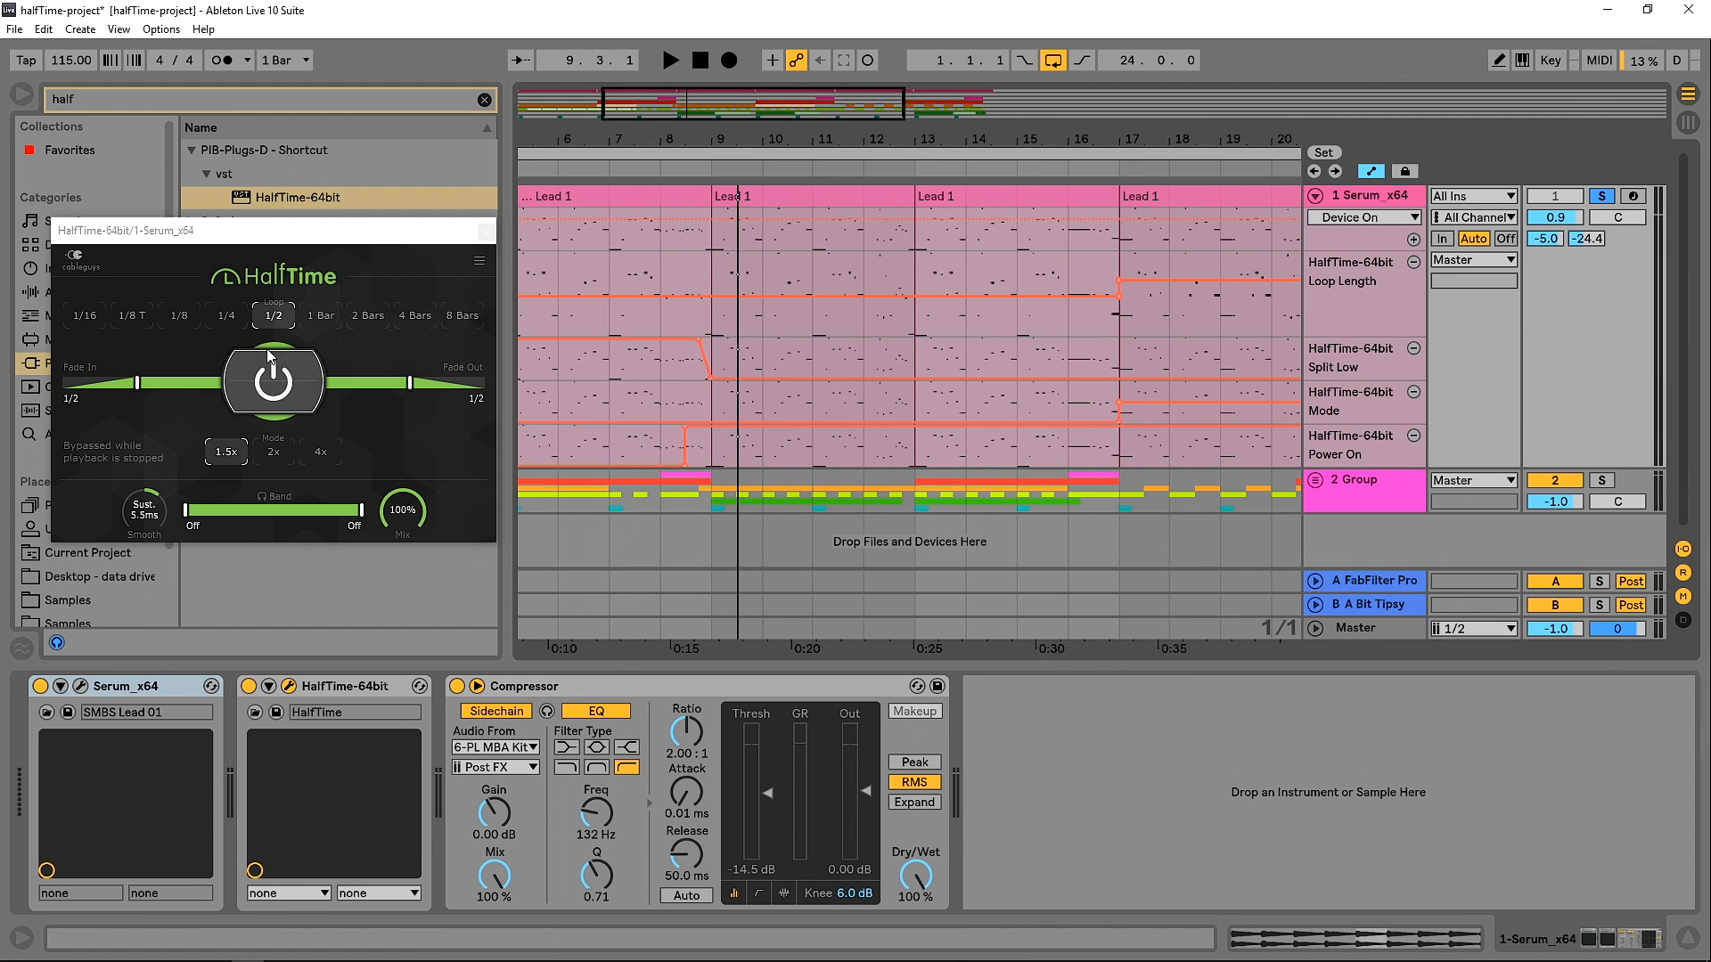
click(230, 451)
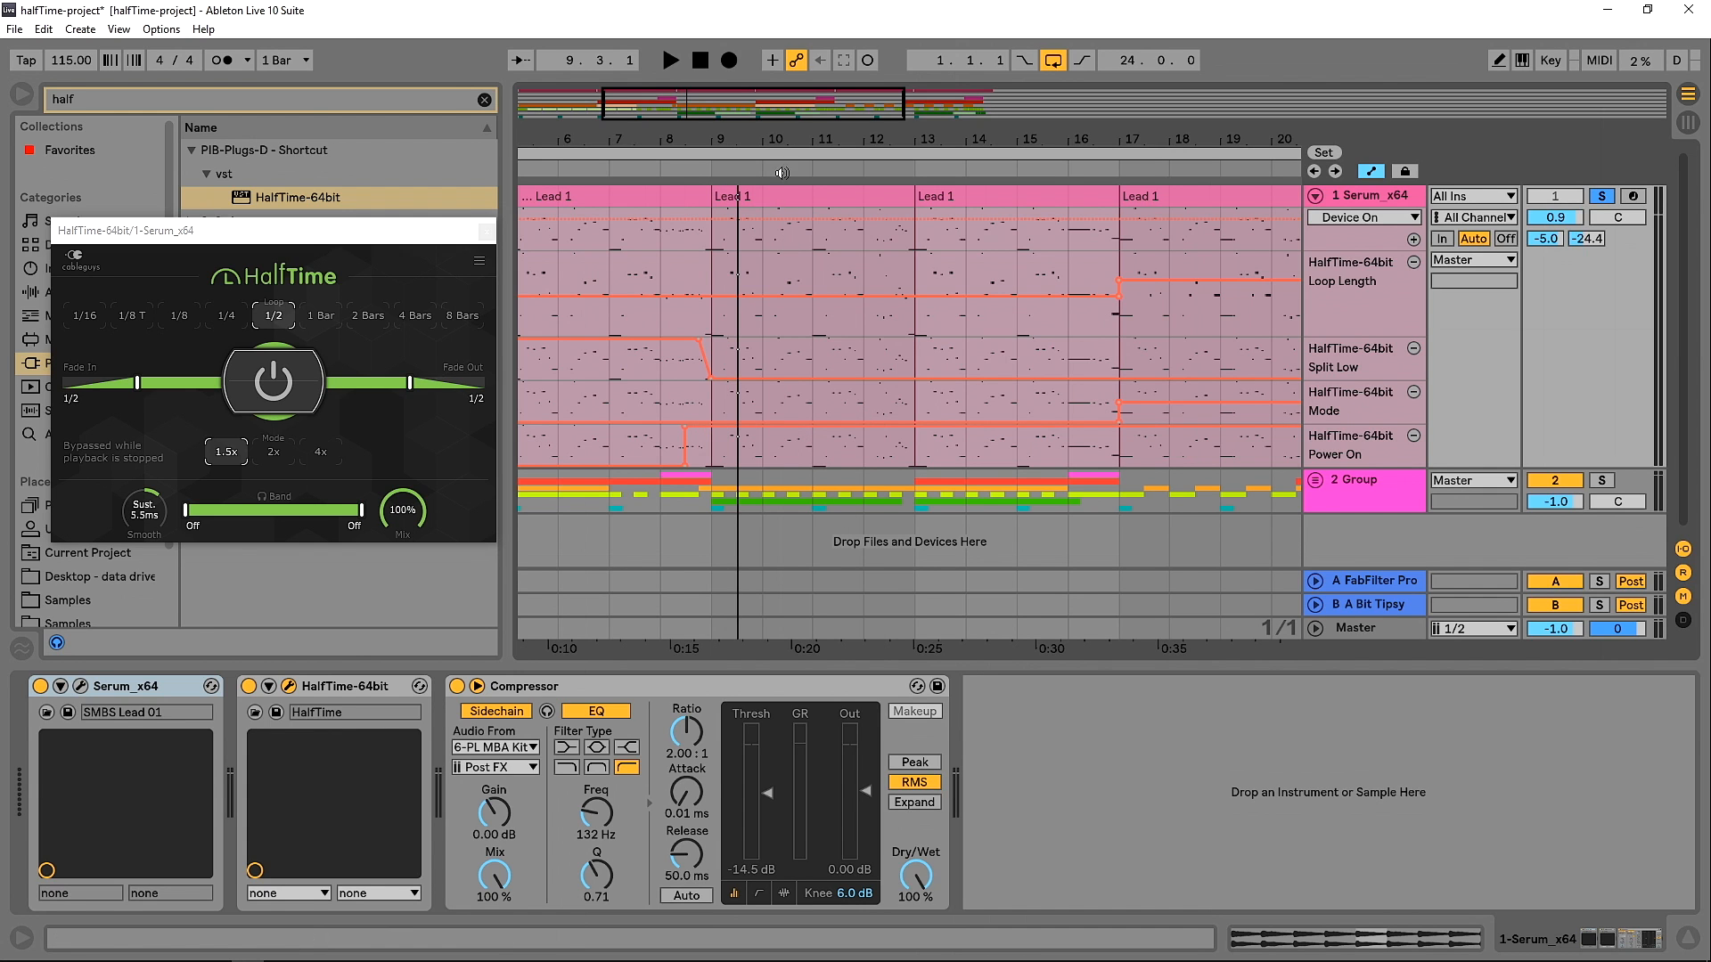
click(680, 167)
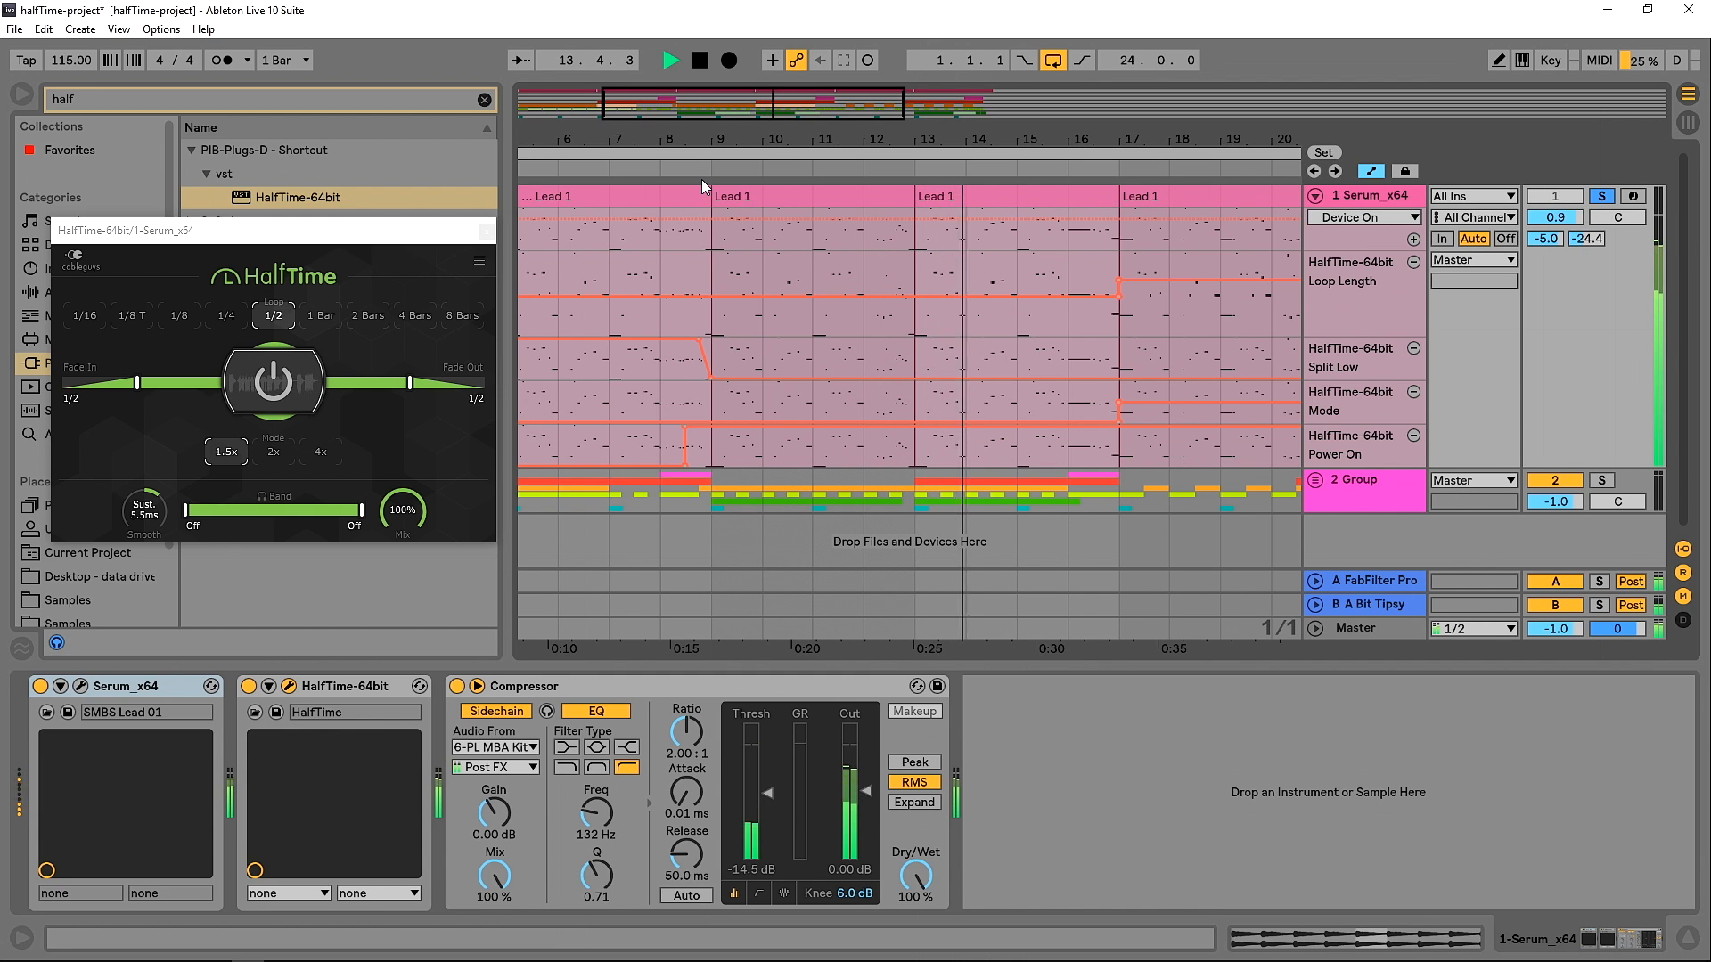
key(space)
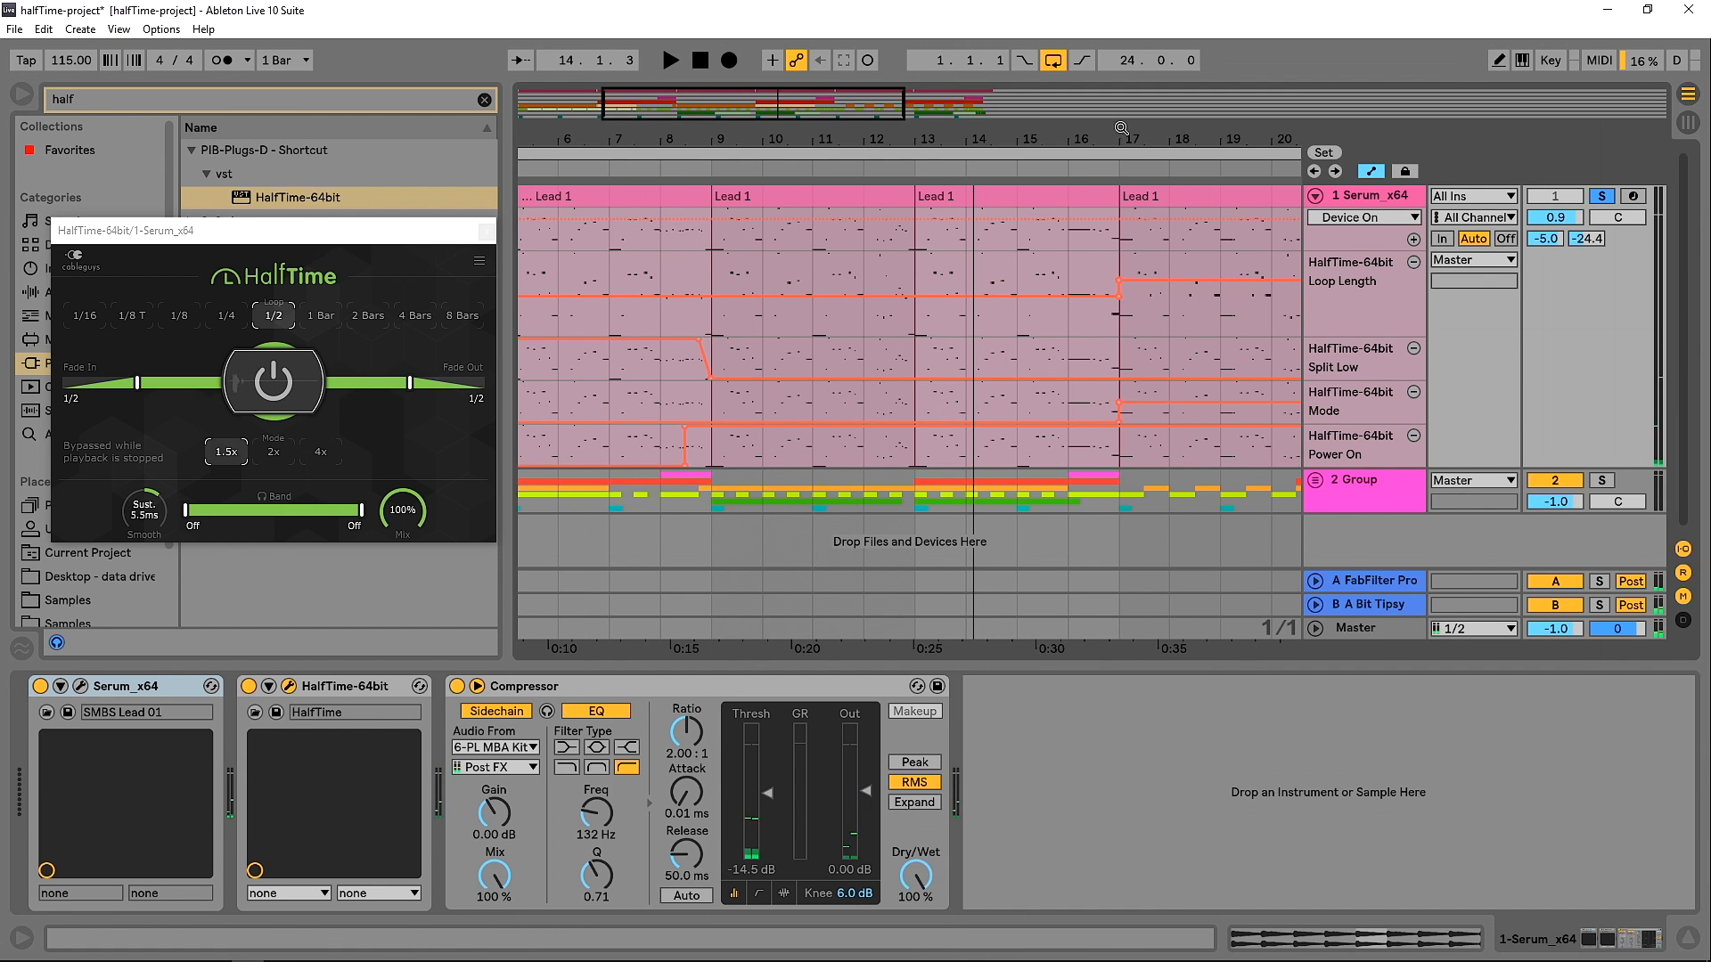
Step: Audition the section from before bar 17 to the end, listening to the Loop Length, Mode and Power On automation changes
drag(1140, 140, 802, 141)
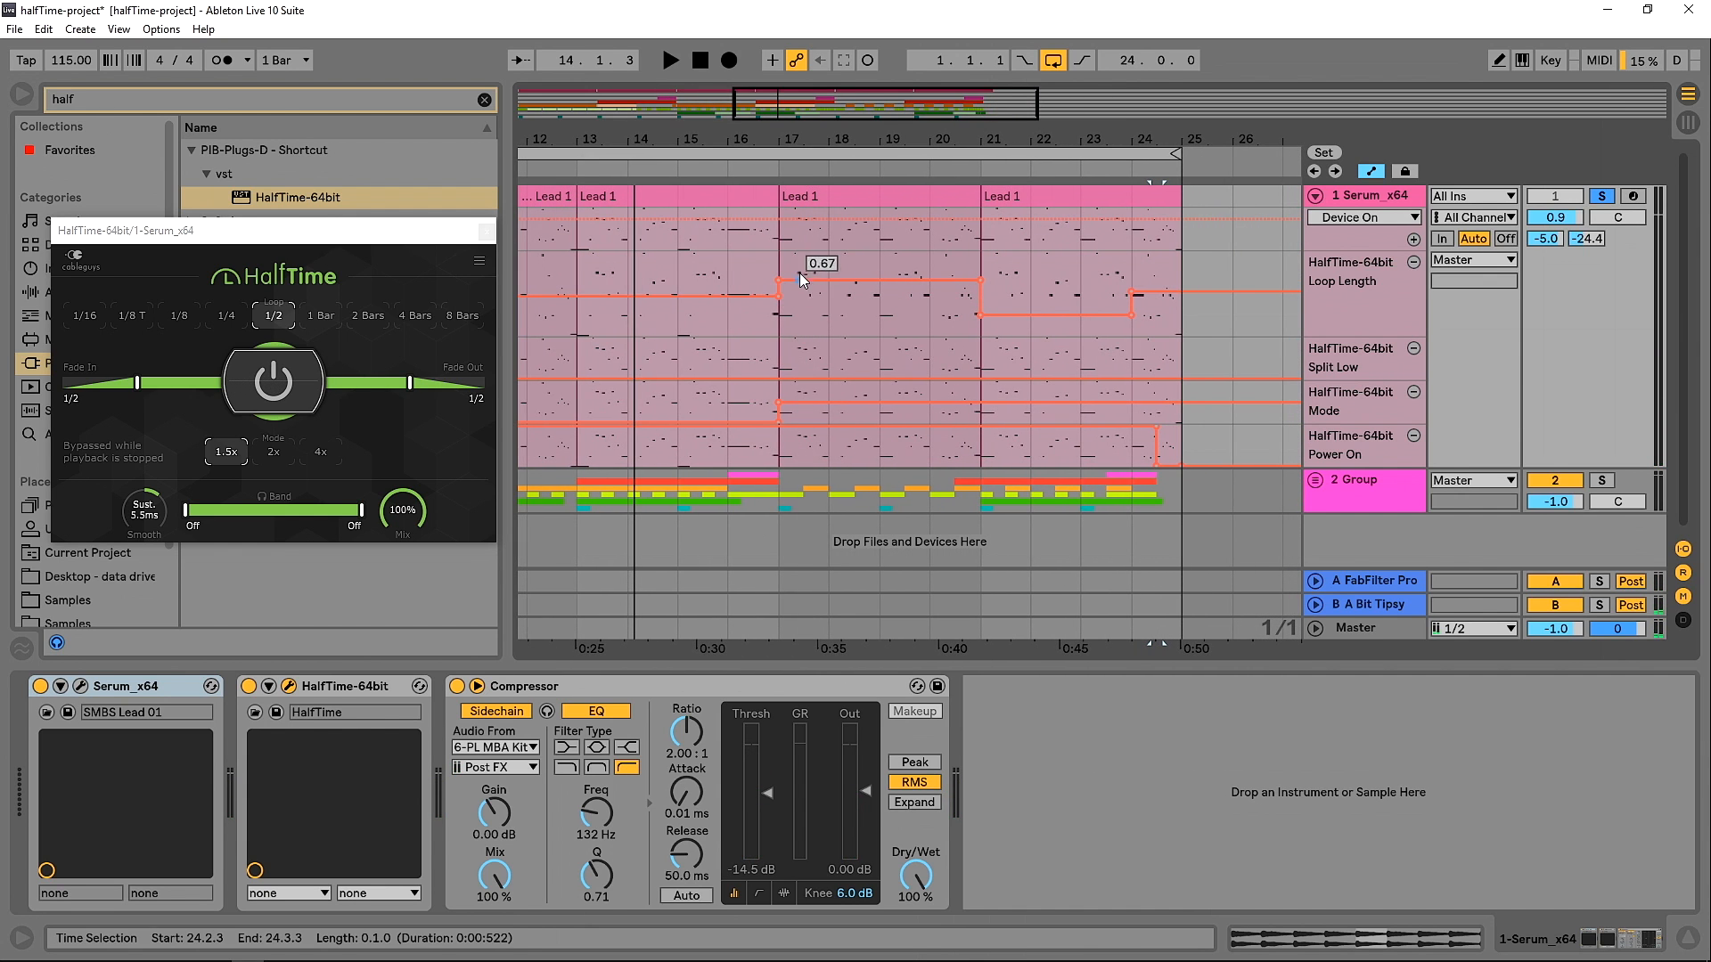
click(815, 318)
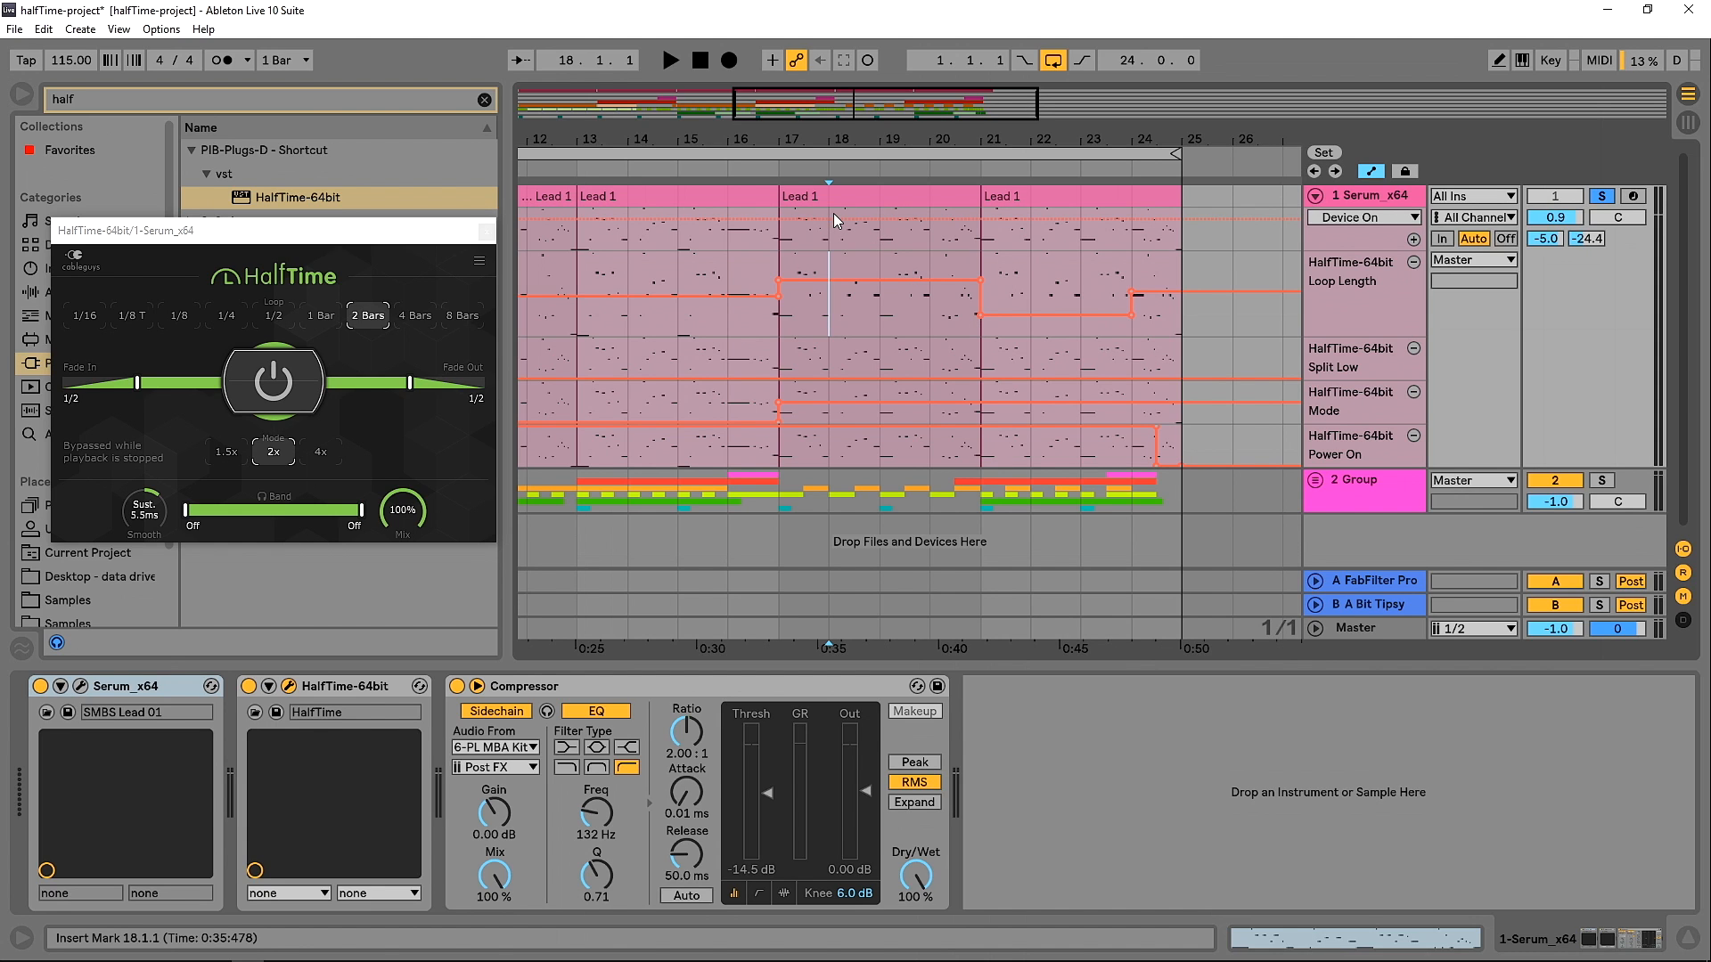
click(709, 170)
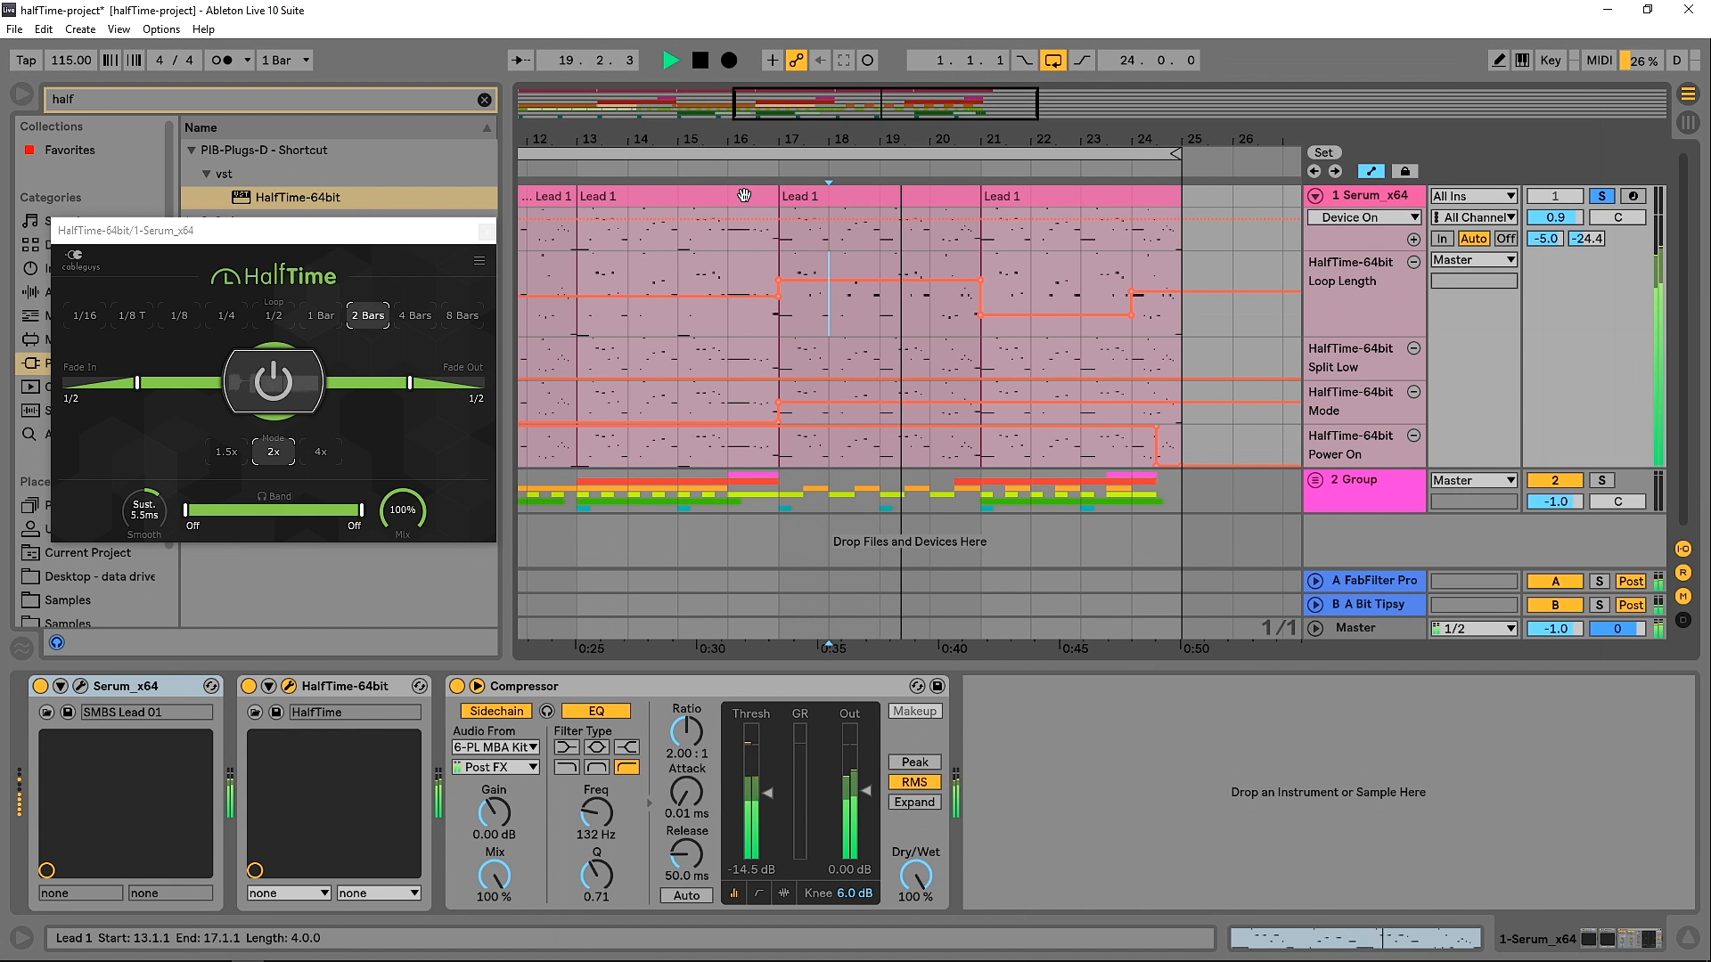
key(space)
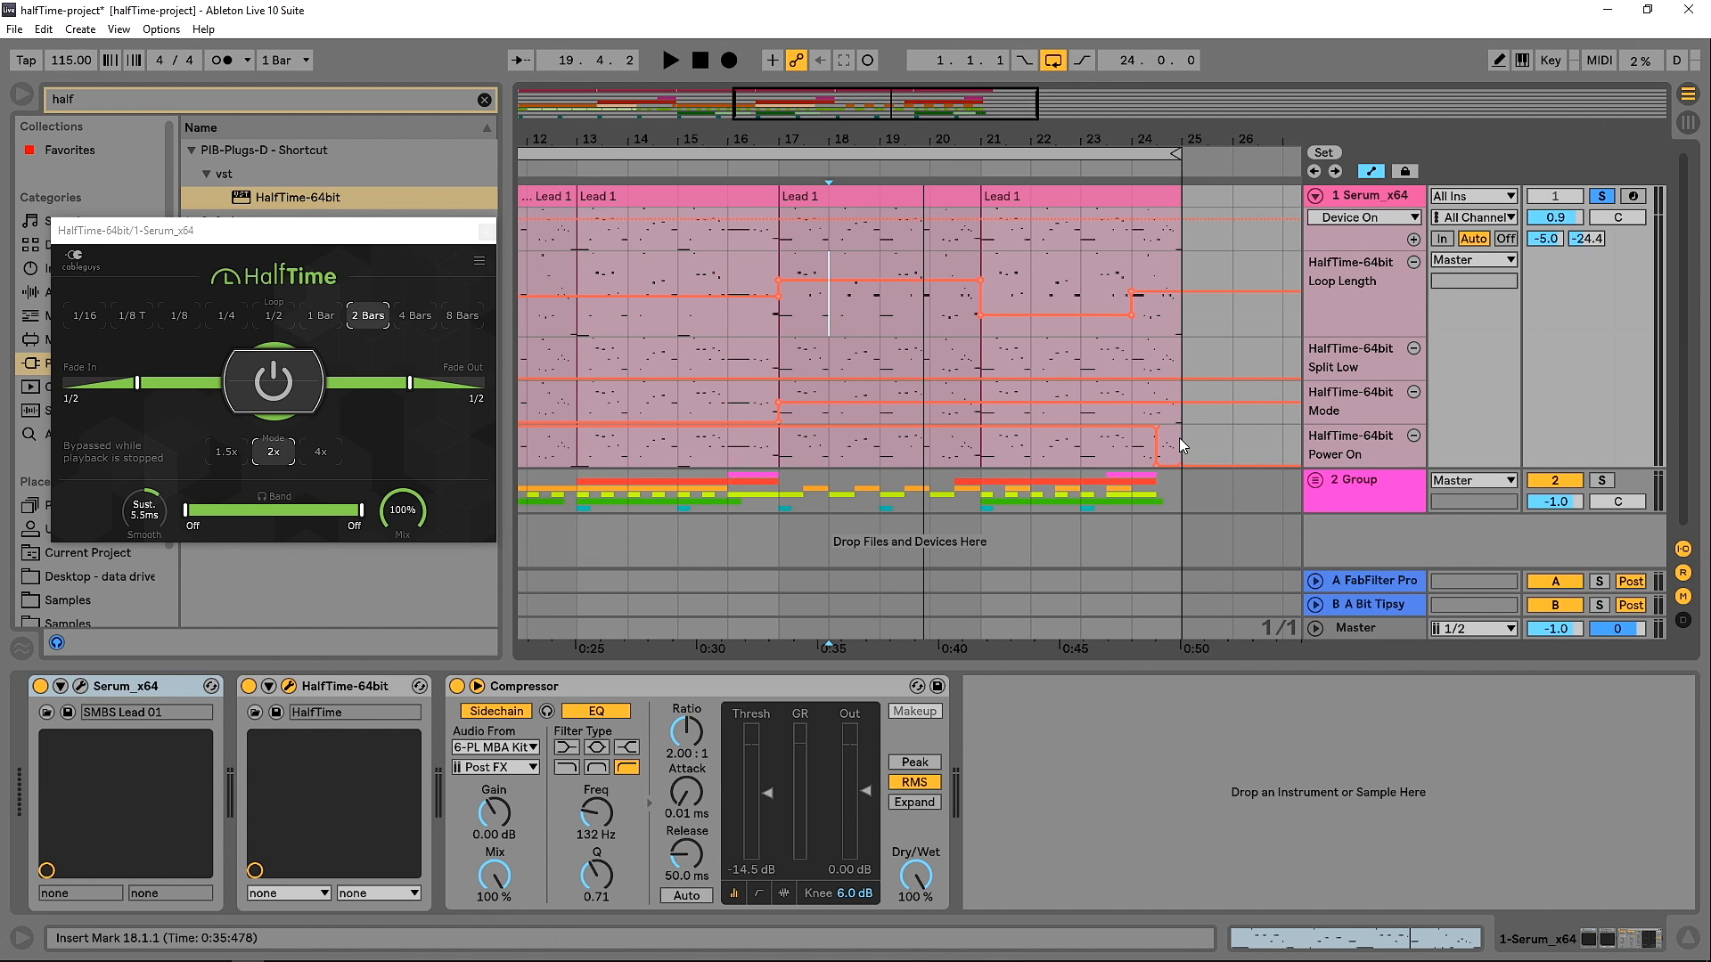
click(716, 169)
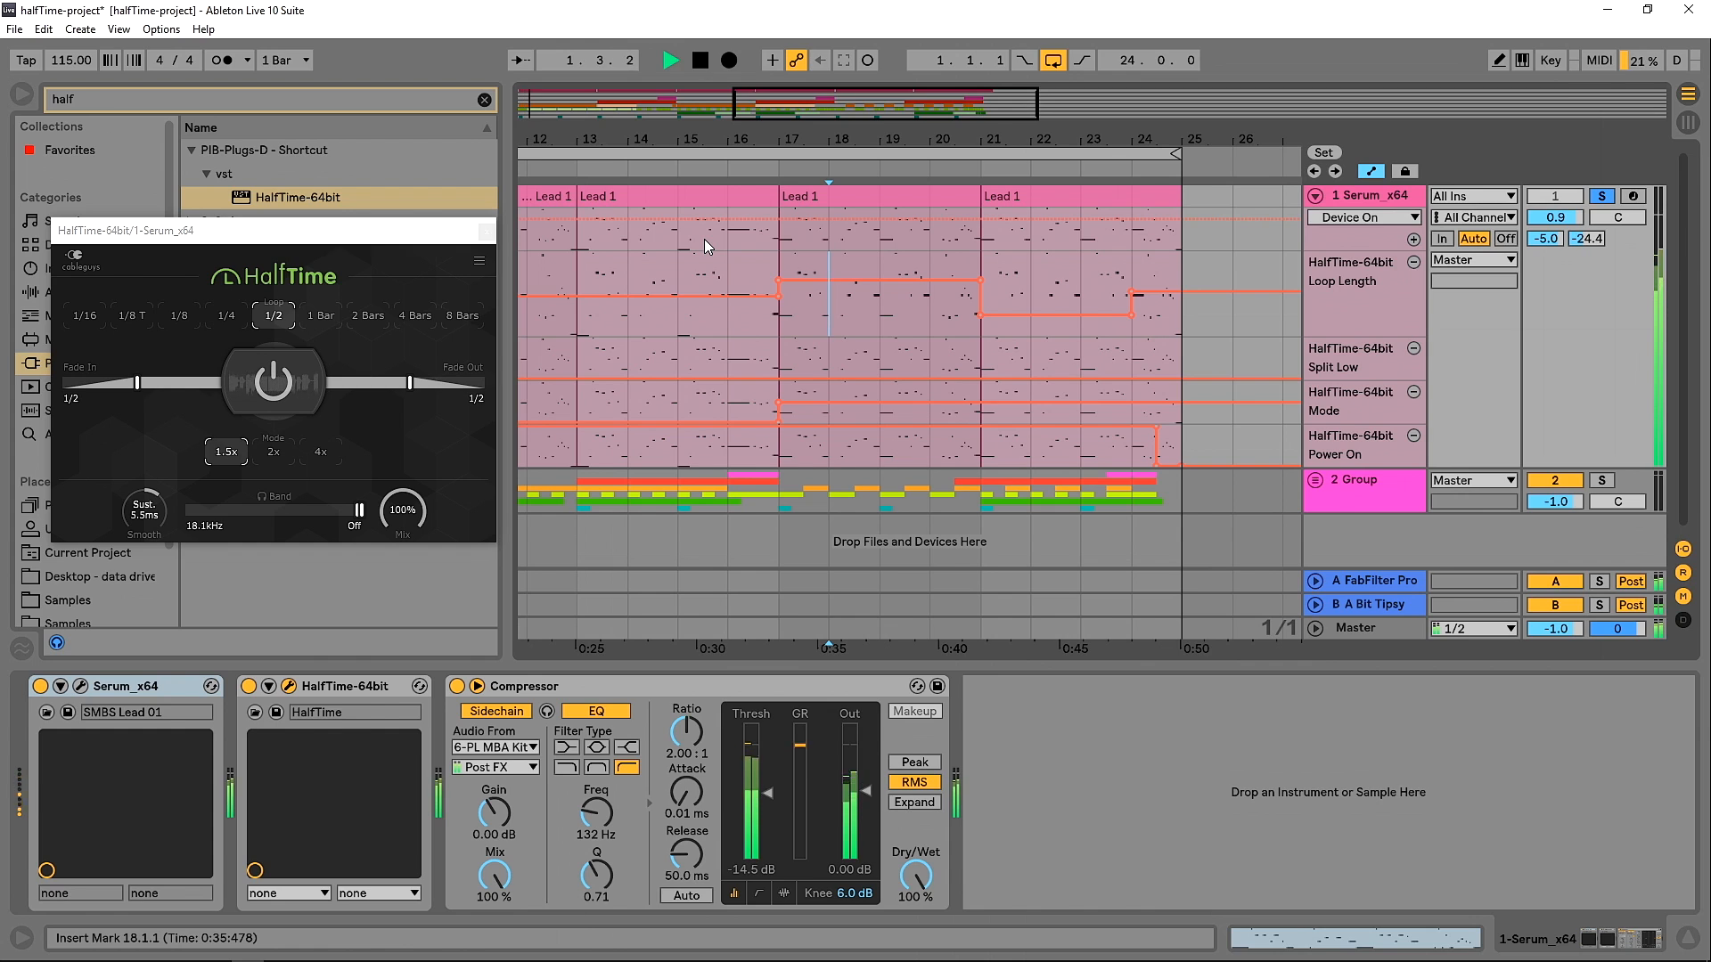
key(space)
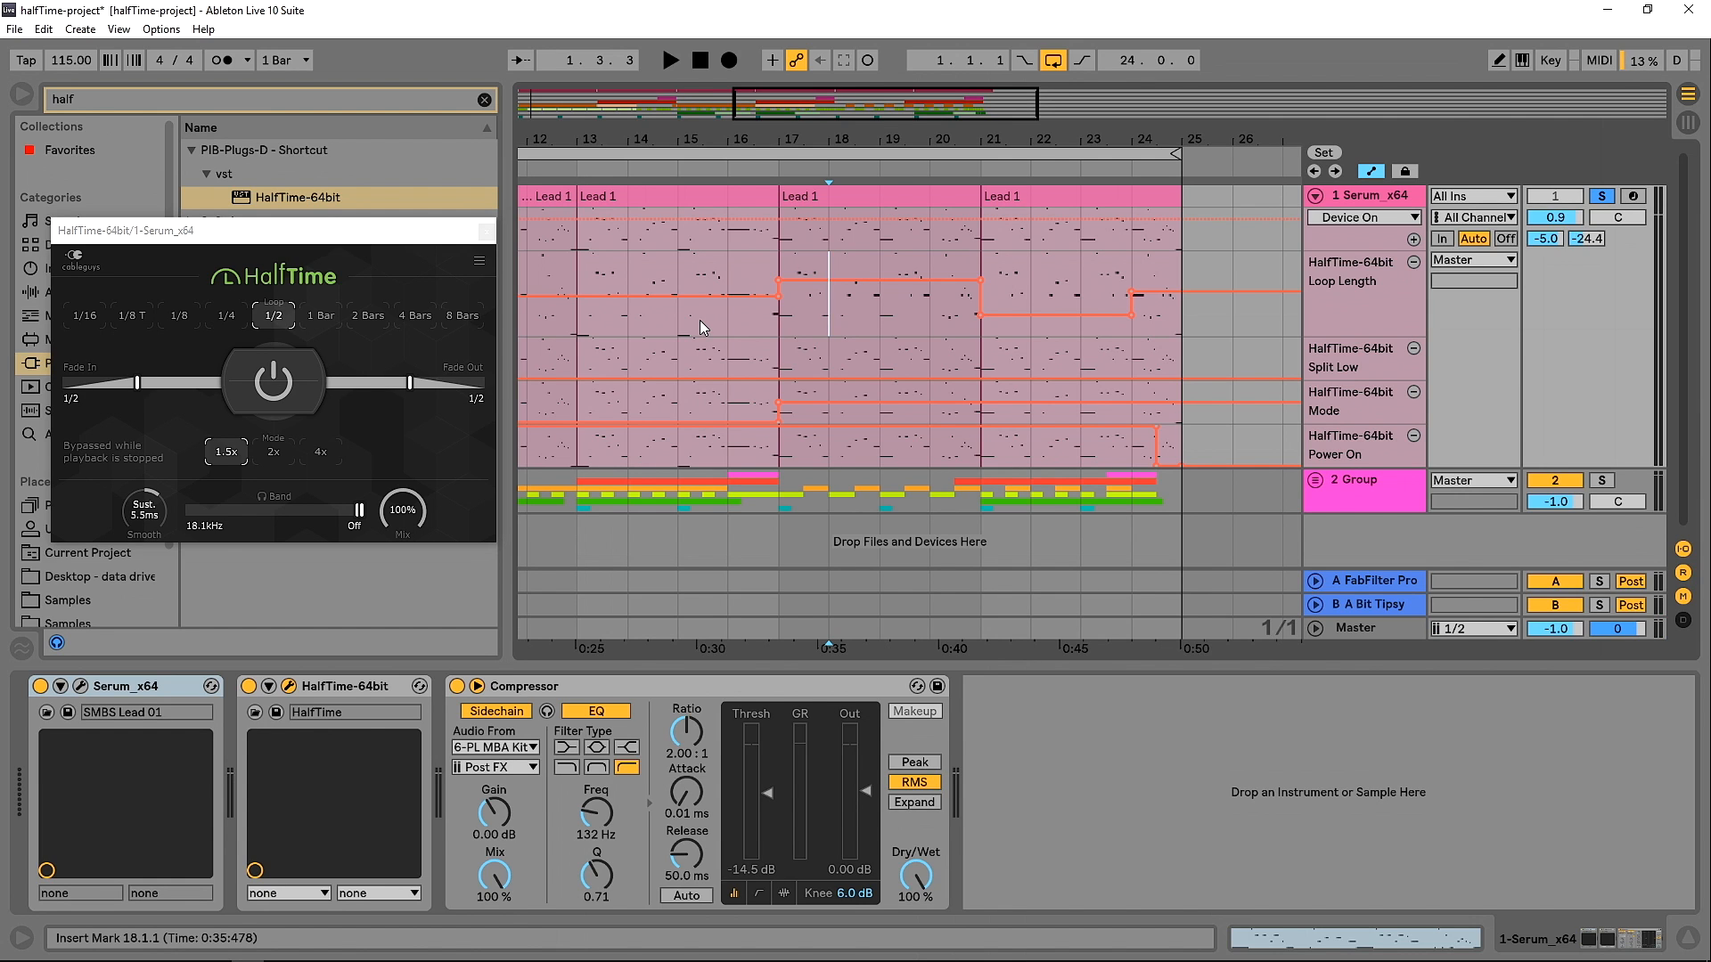
Step: Shorten the arrangement loop to 8 bars, from bar 1 to bar 9, and start playback from bar 1
drag(991, 143, 992, 82)
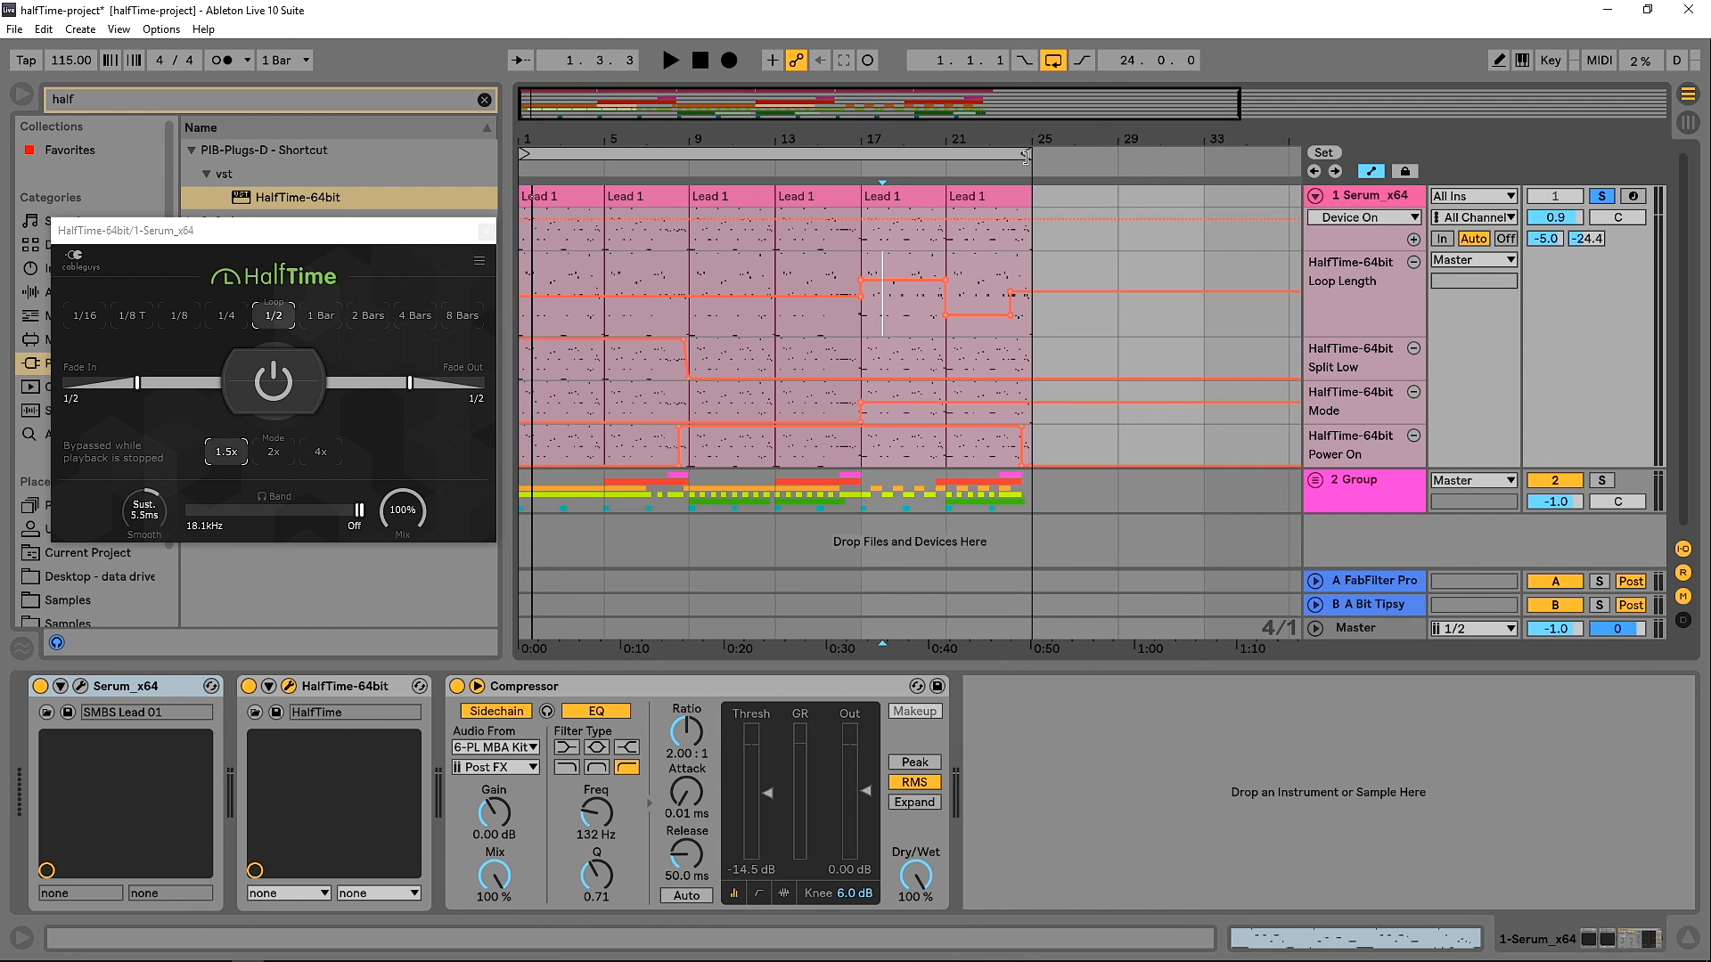
drag(1026, 157, 675, 186)
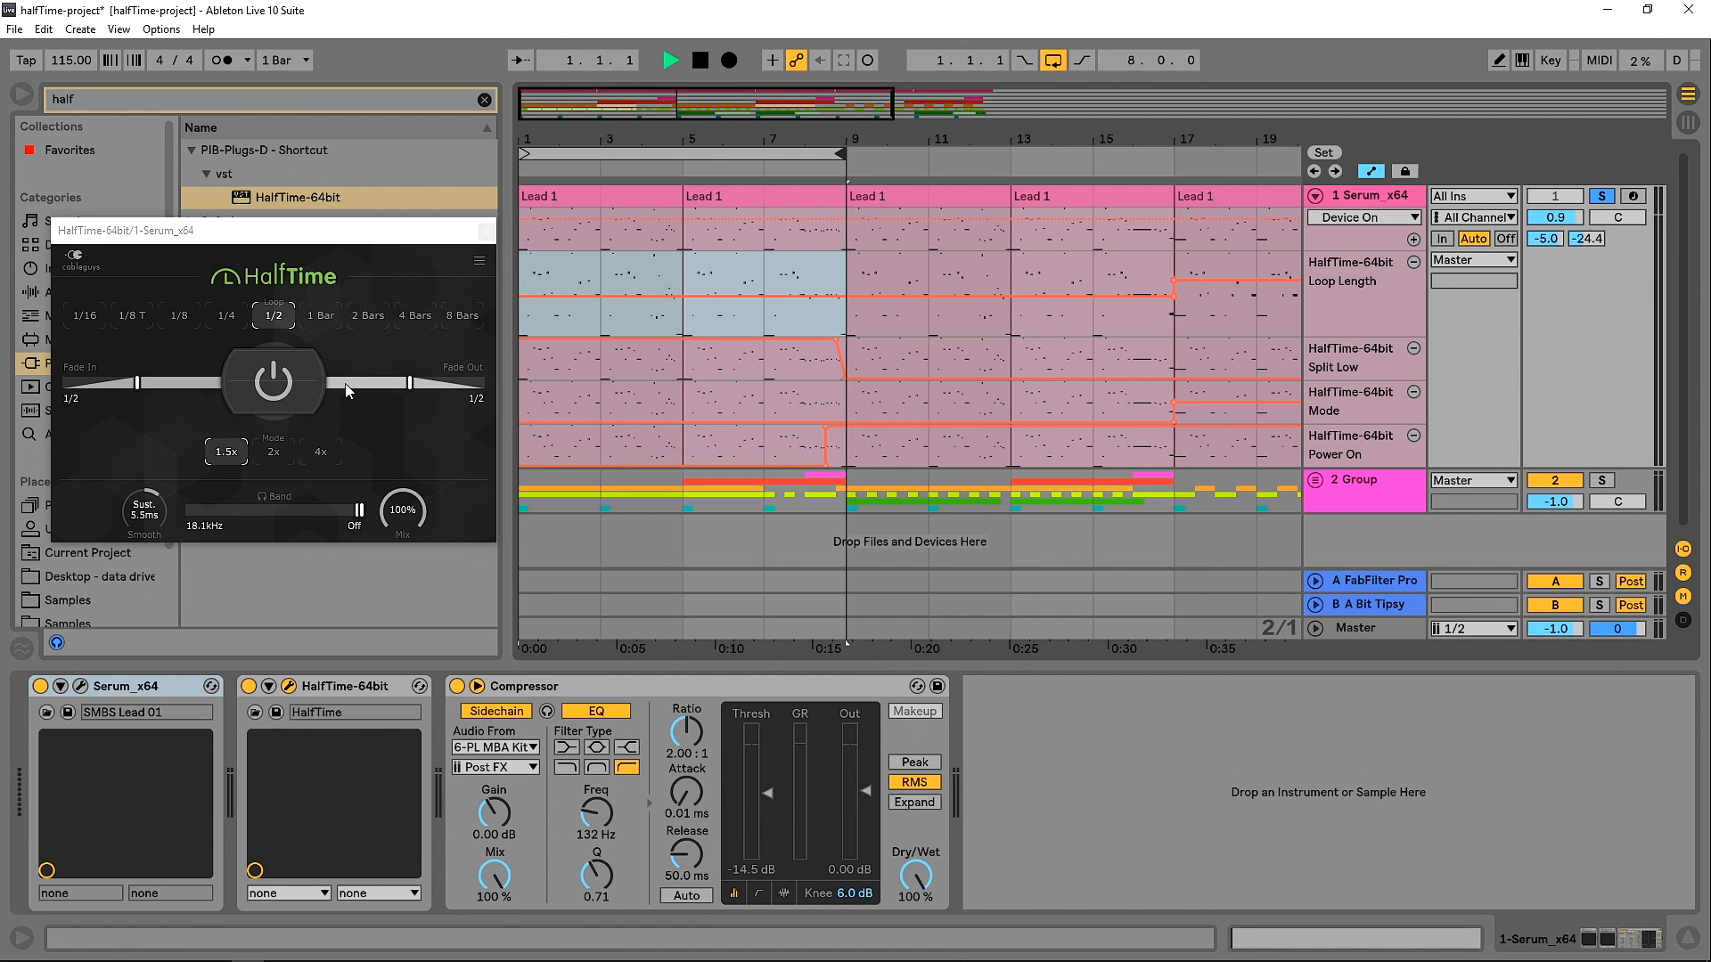
key(space)
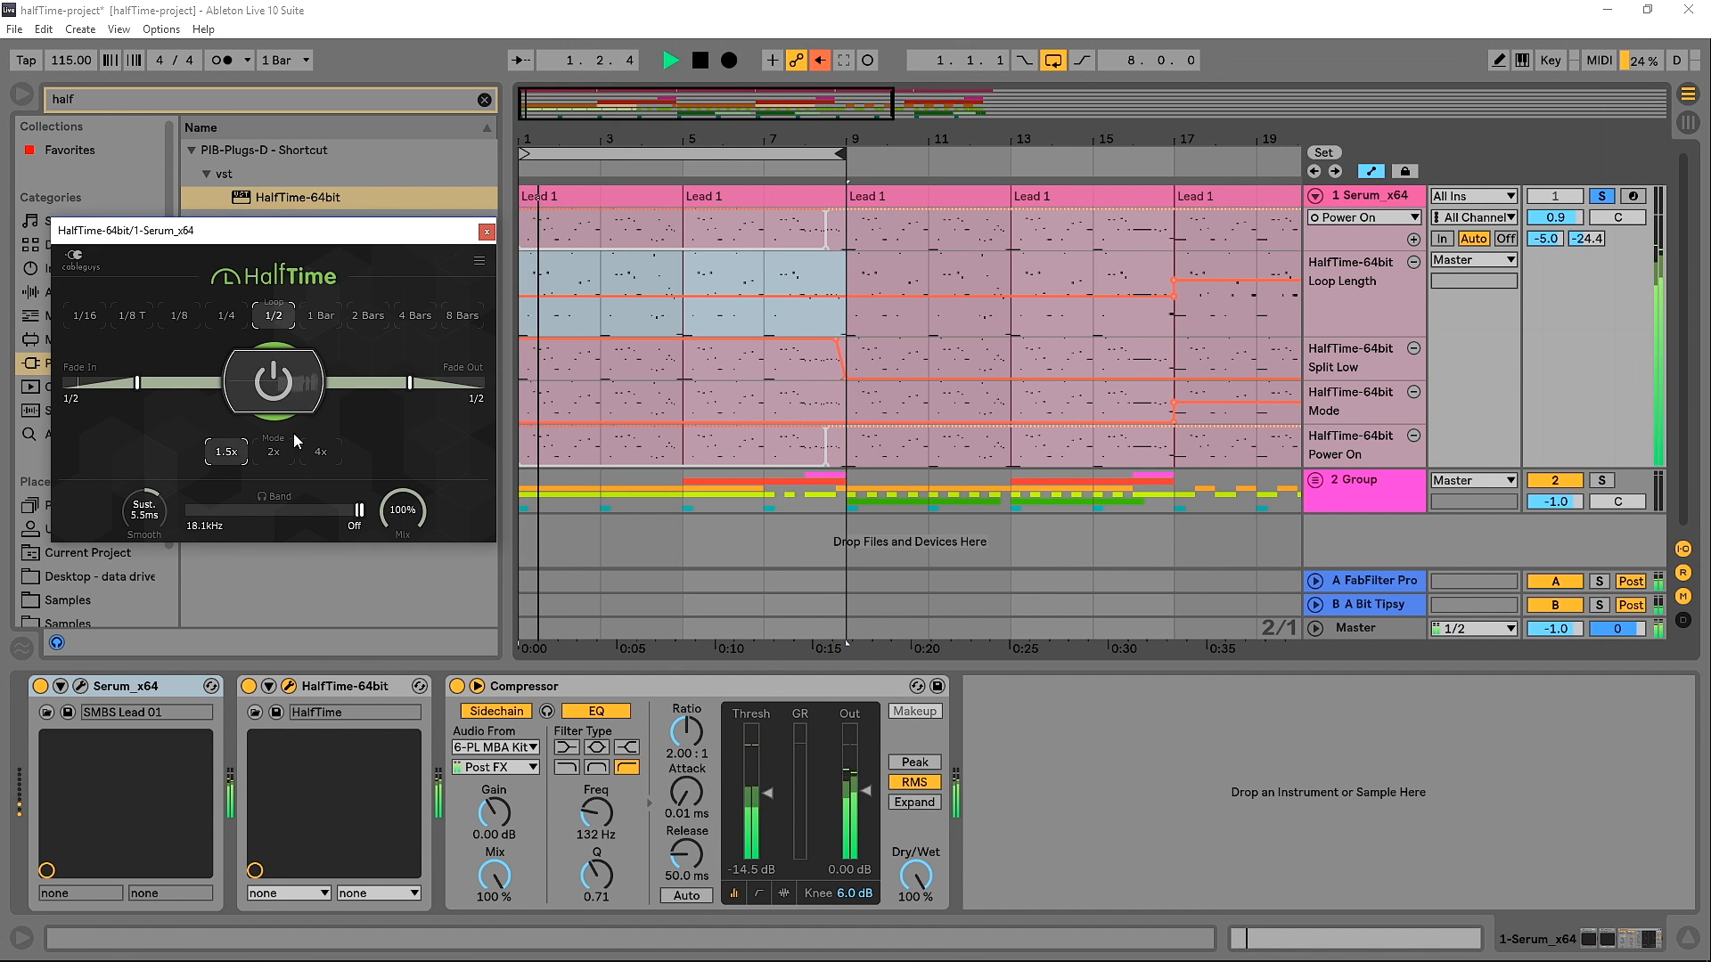
Step: Set HalfTime to a 1 Bar loop in 2x mode, with the band's lower split Off and upper split at 283 Hz
click(321, 315)
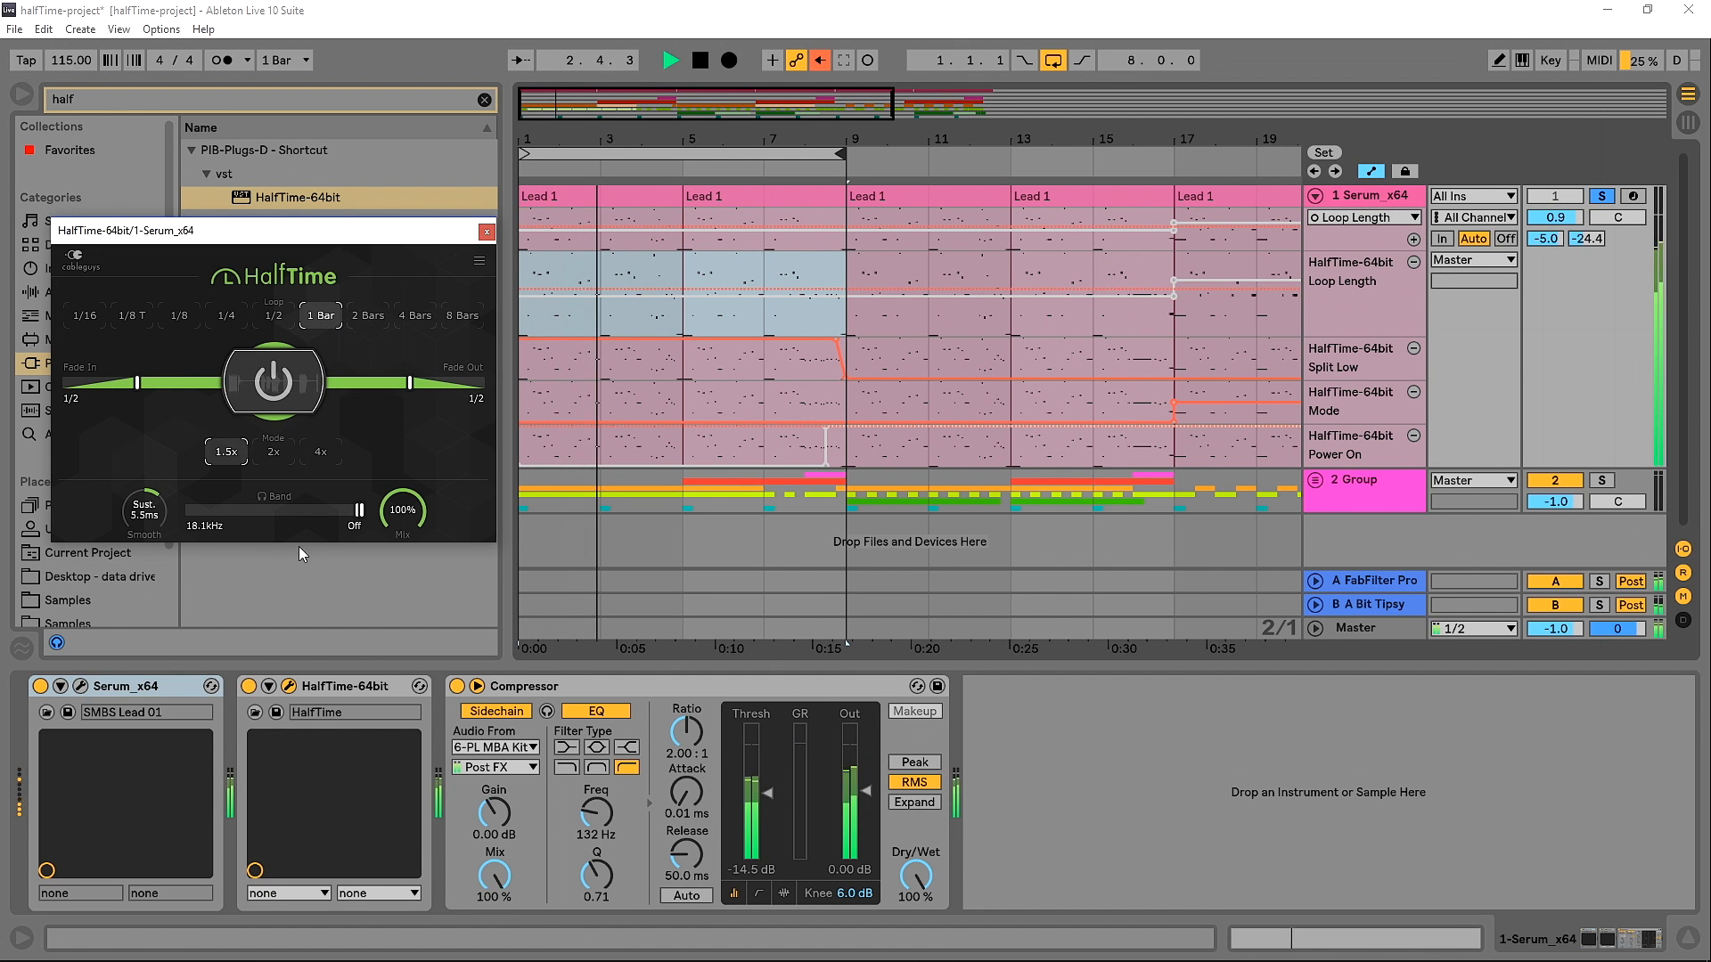
drag(359, 509, 185, 511)
click(275, 452)
drag(304, 512, 250, 512)
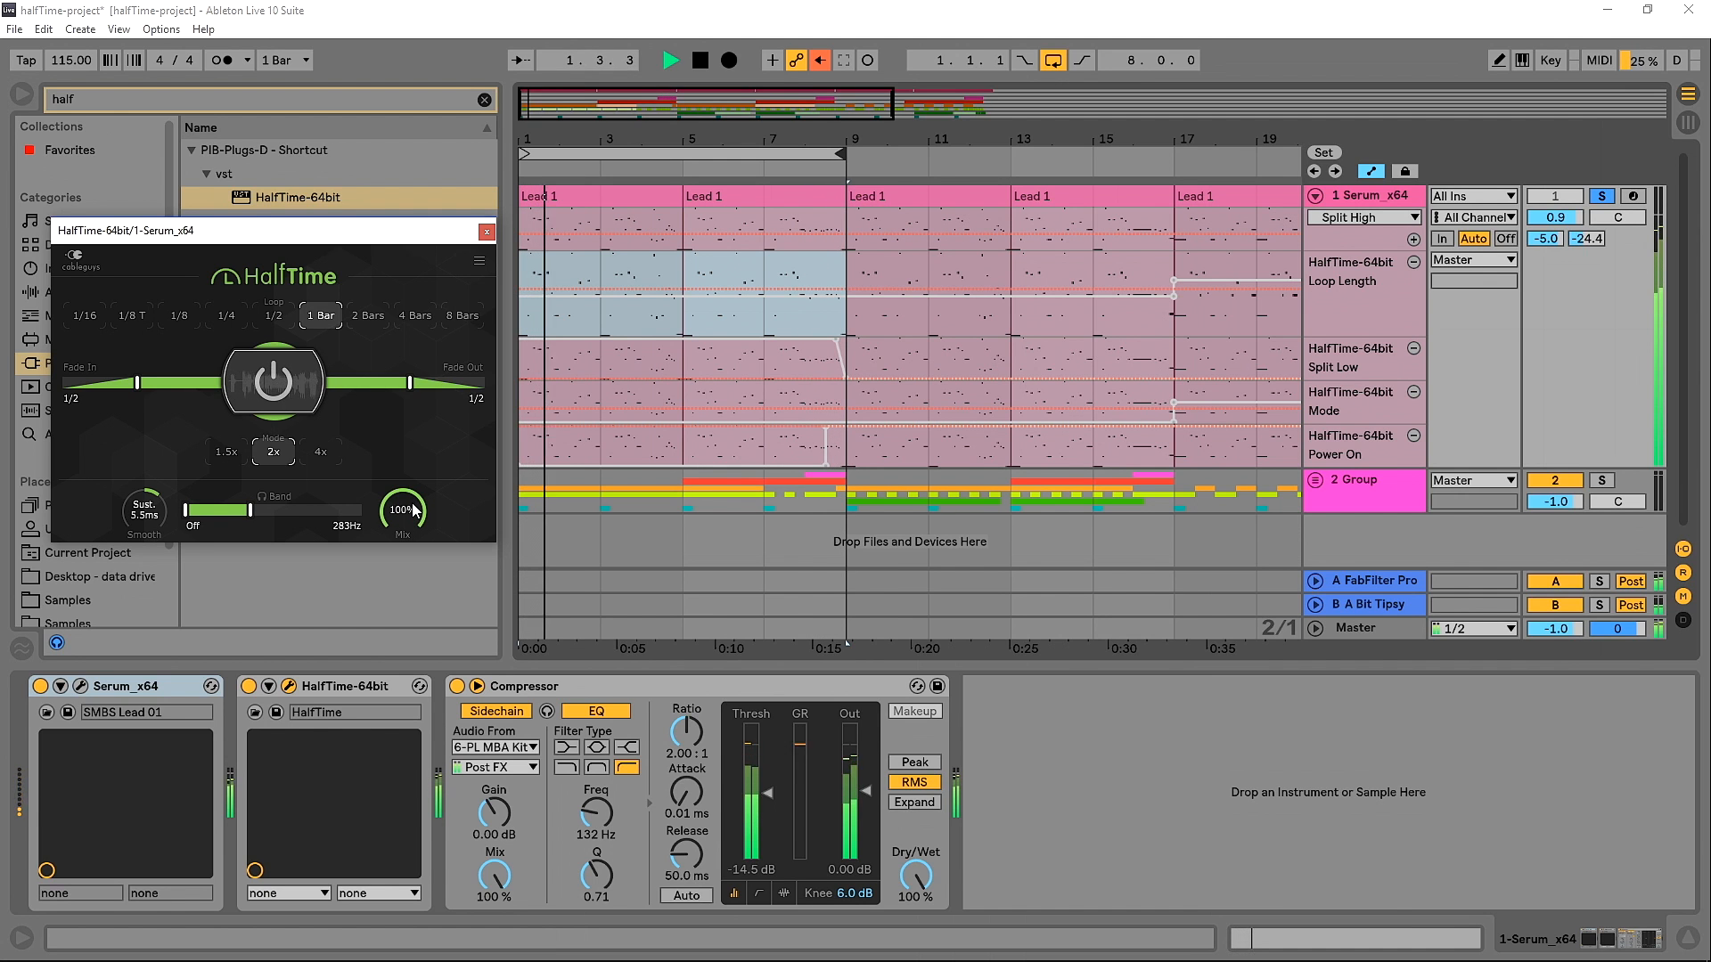
Step: Try HalfTime's Smooth control at both Swell 500 ms and FX 500 ms, keeping the Mix at 100%
mouse_move(410, 511)
mouse_down()
mouse_move(411, 579)
mouse_move(411, 511)
mouse_up()
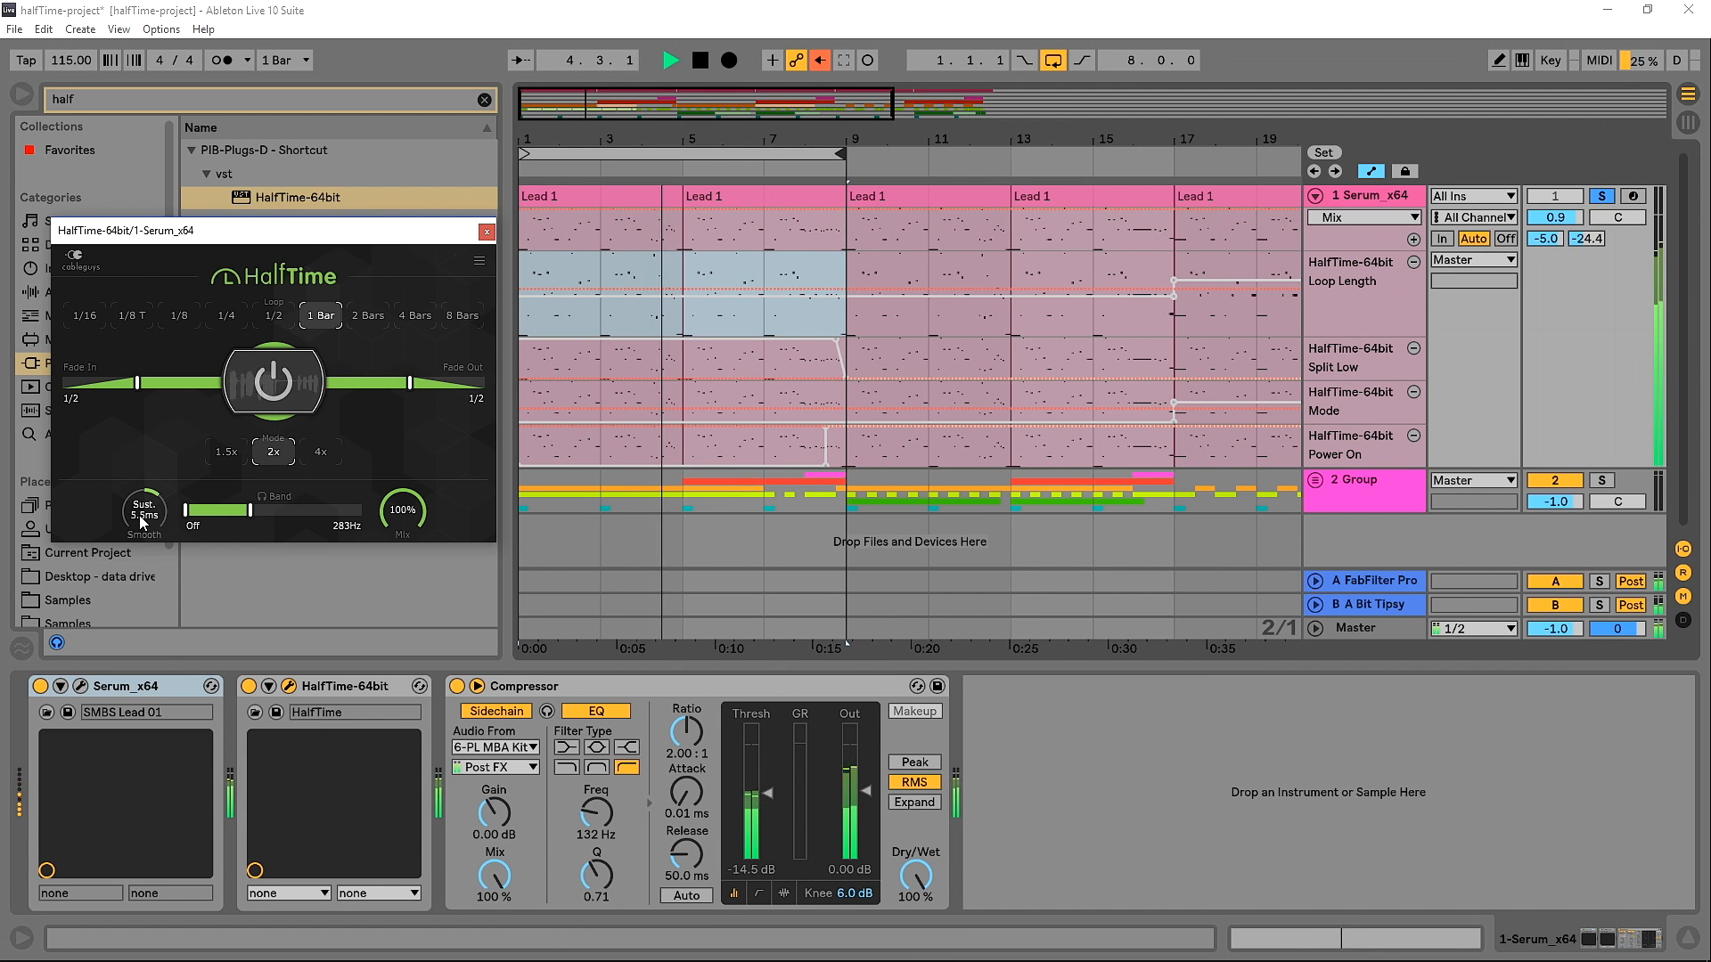
drag(149, 512, 151, 446)
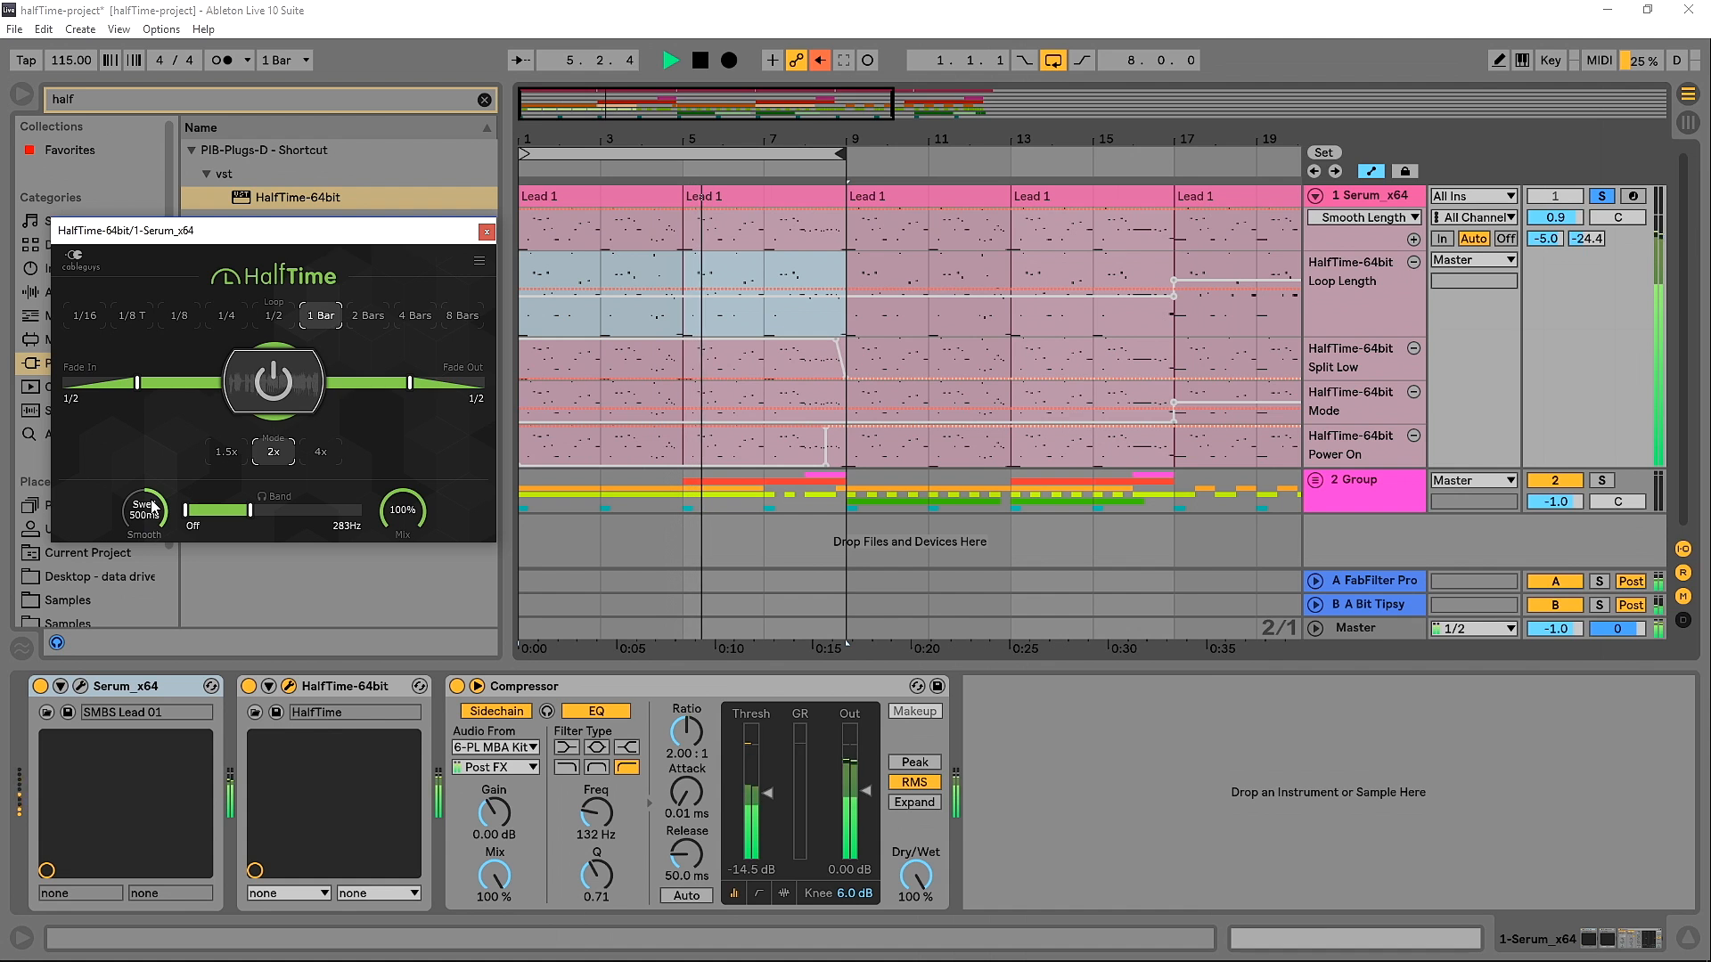
drag(152, 509, 152, 659)
Step: Switch HalfTime to 1.5x mode, try the 1/8 and 1/8 T loops, and return to a 1/2 loop with the upper band split Off
click(228, 451)
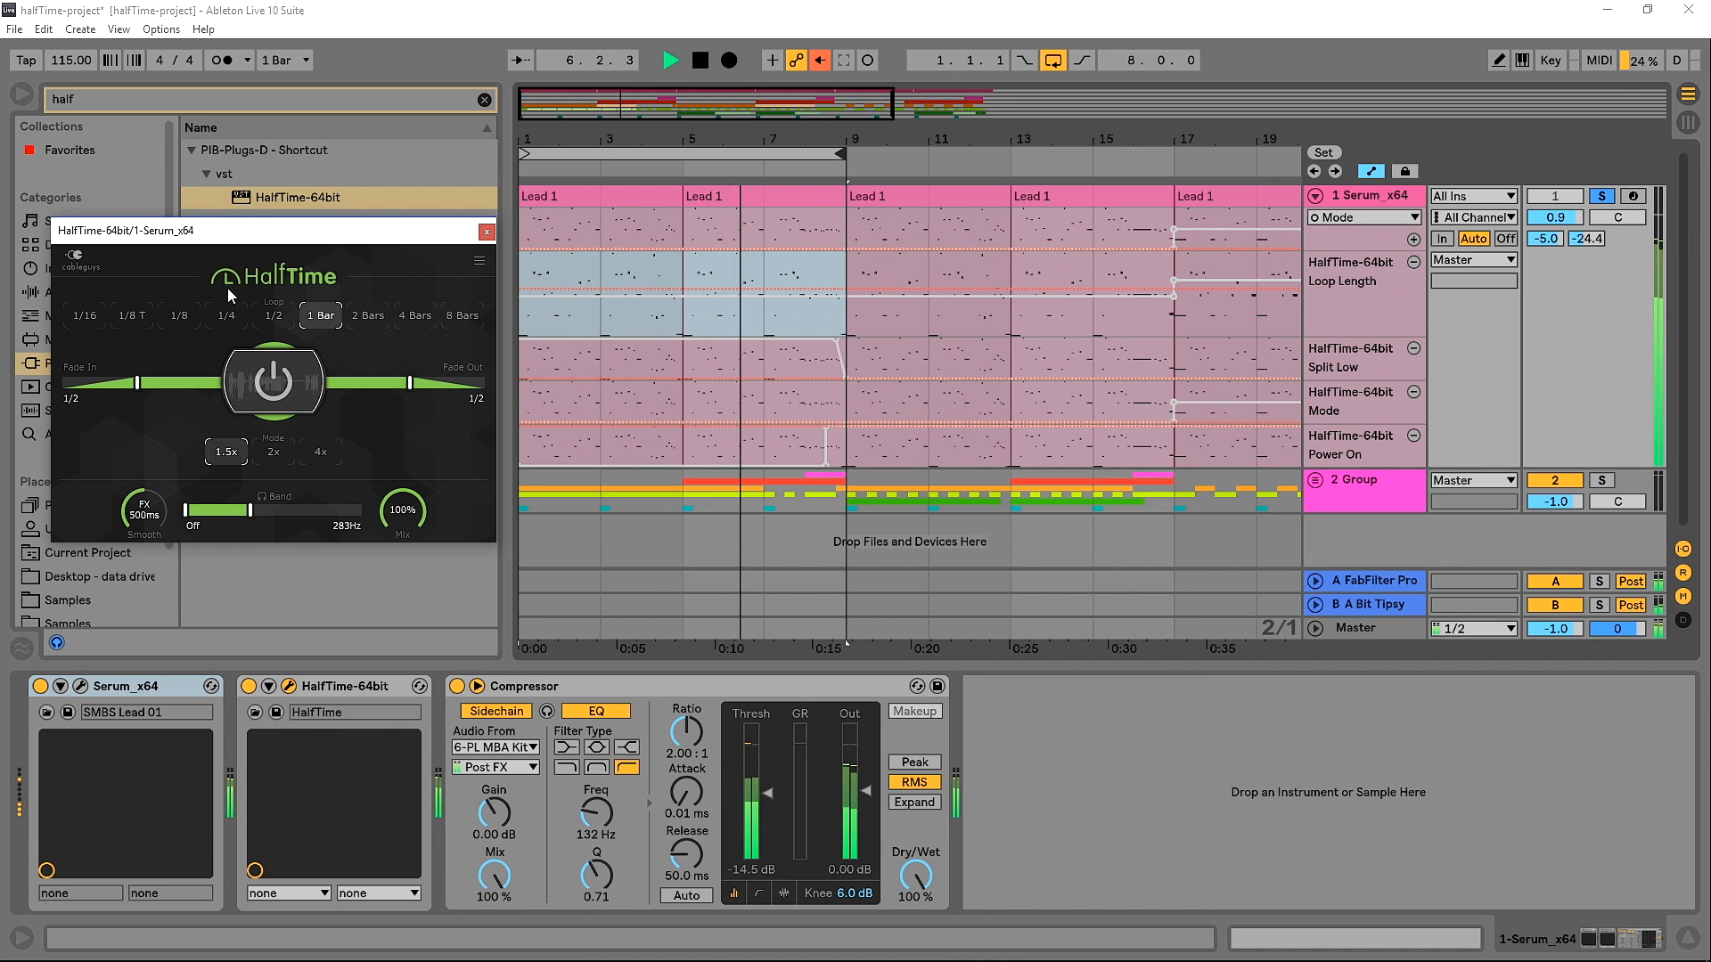
click(179, 316)
click(131, 316)
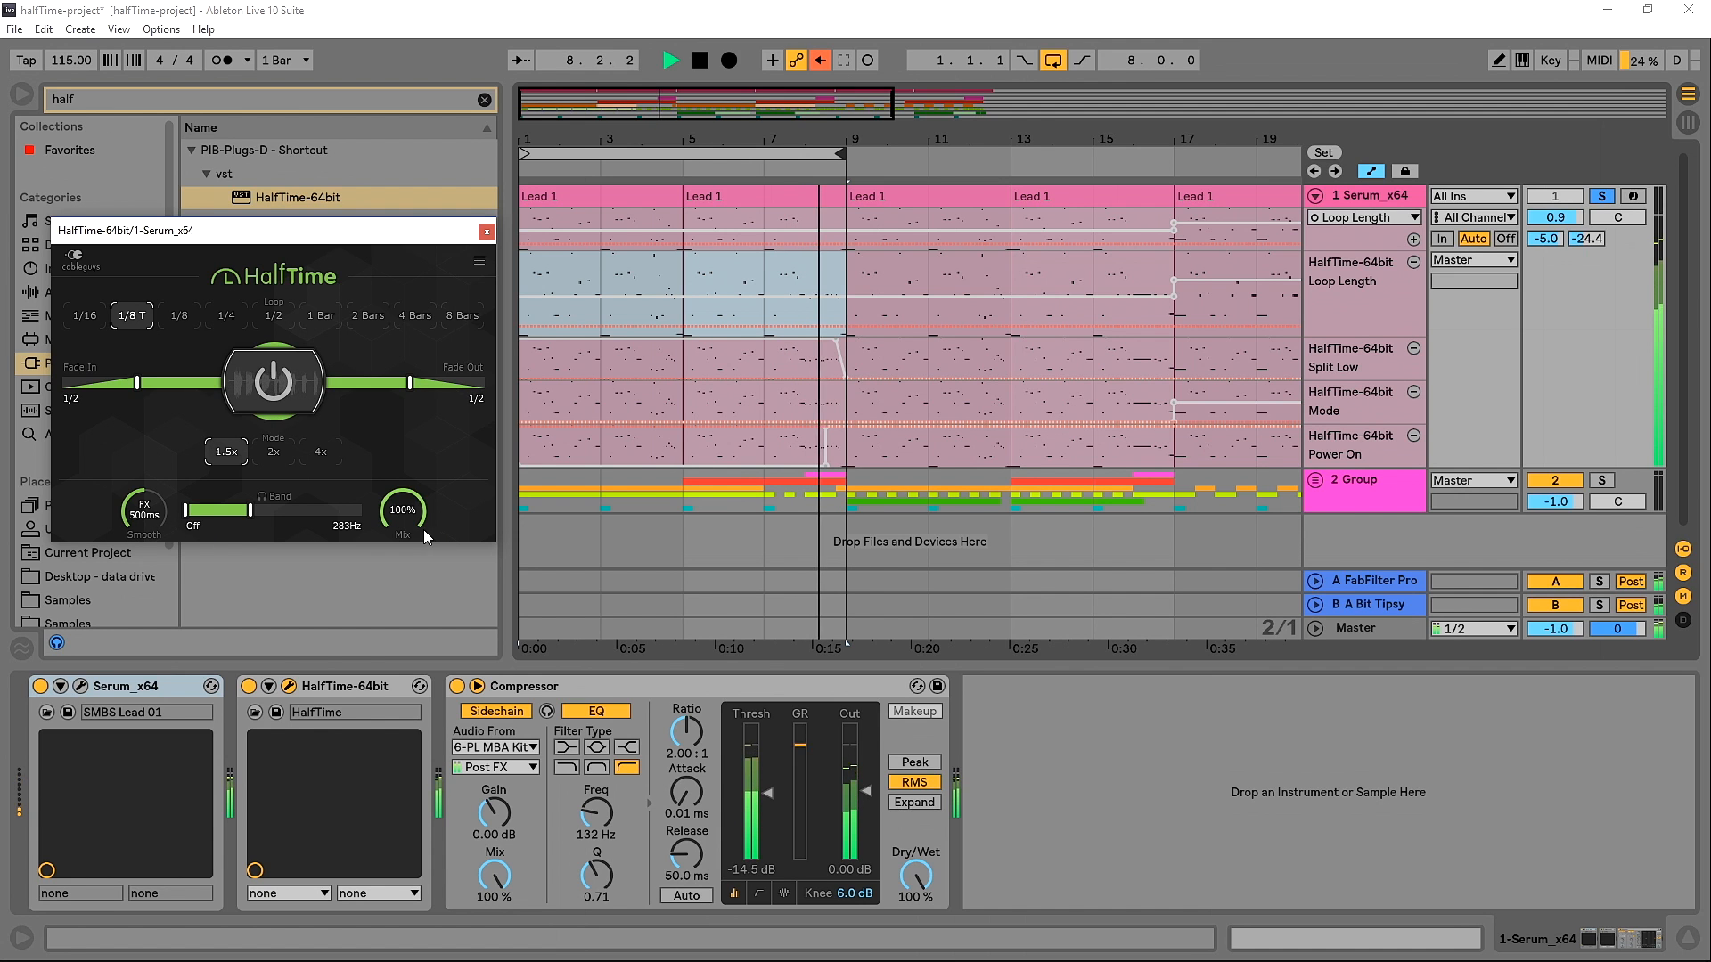
drag(249, 509, 361, 510)
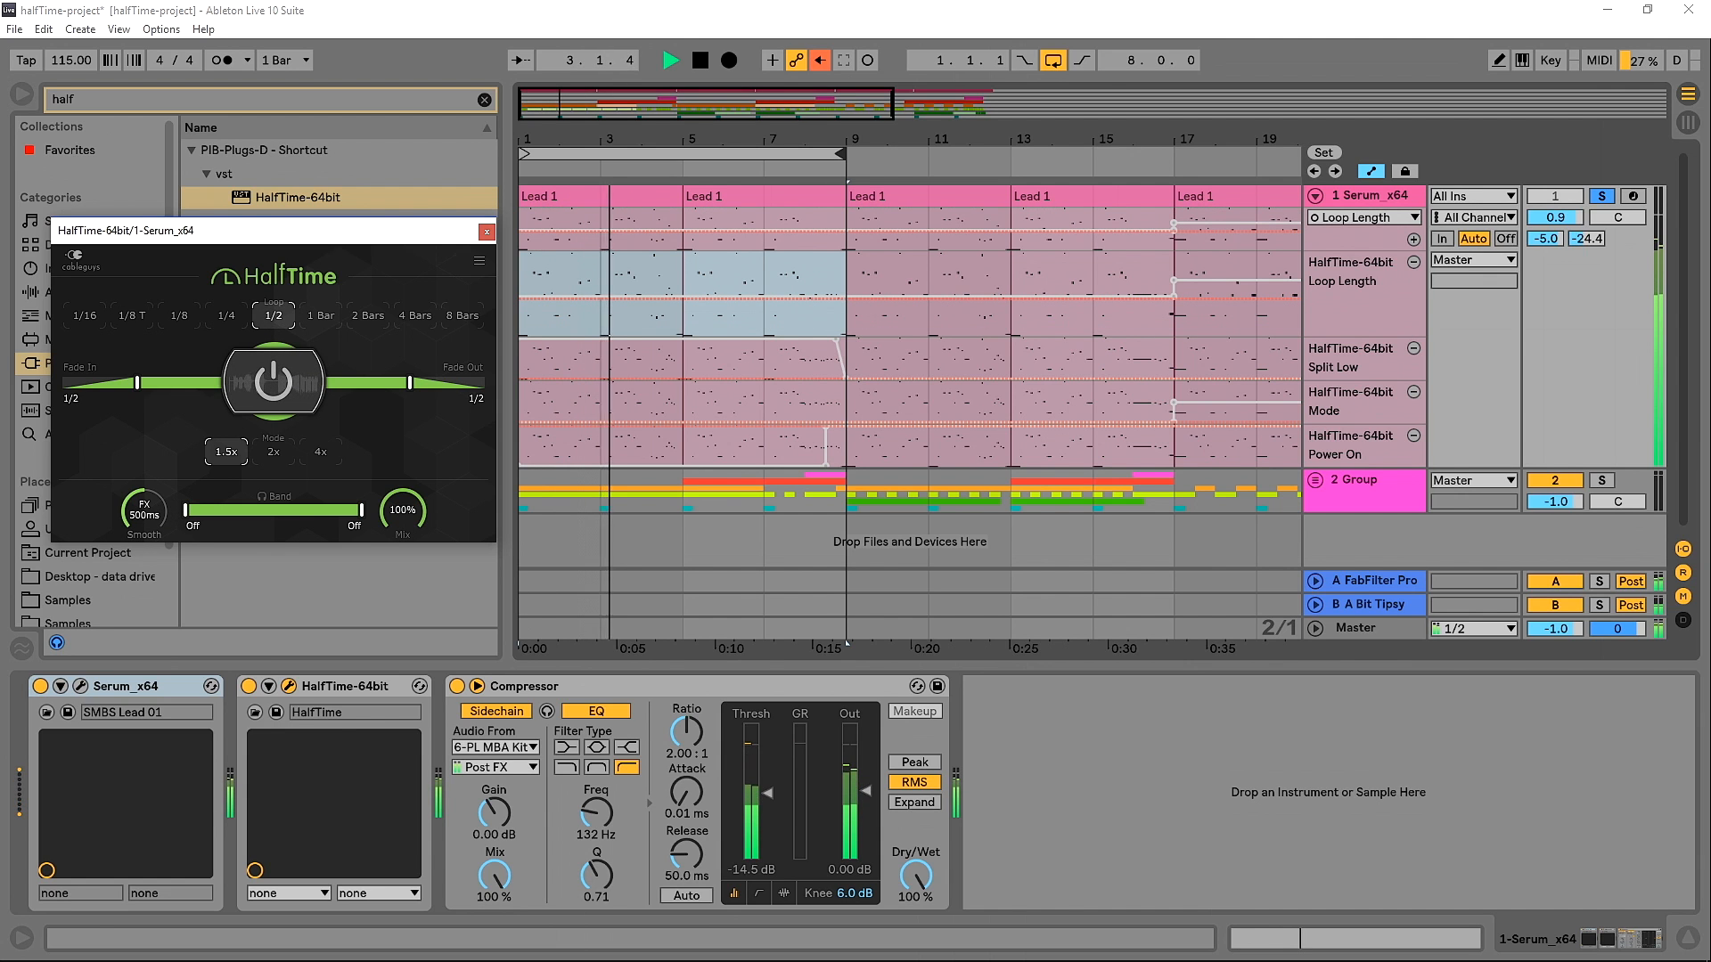
Step: Set HalfTime's Smooth control to Swell 500 ms, stop playback, and raise the lower band split to 44 Hz
click(149, 512)
mouse_move(150, 512)
mouse_down()
mouse_move(149, 345)
mouse_move(150, 512)
mouse_up()
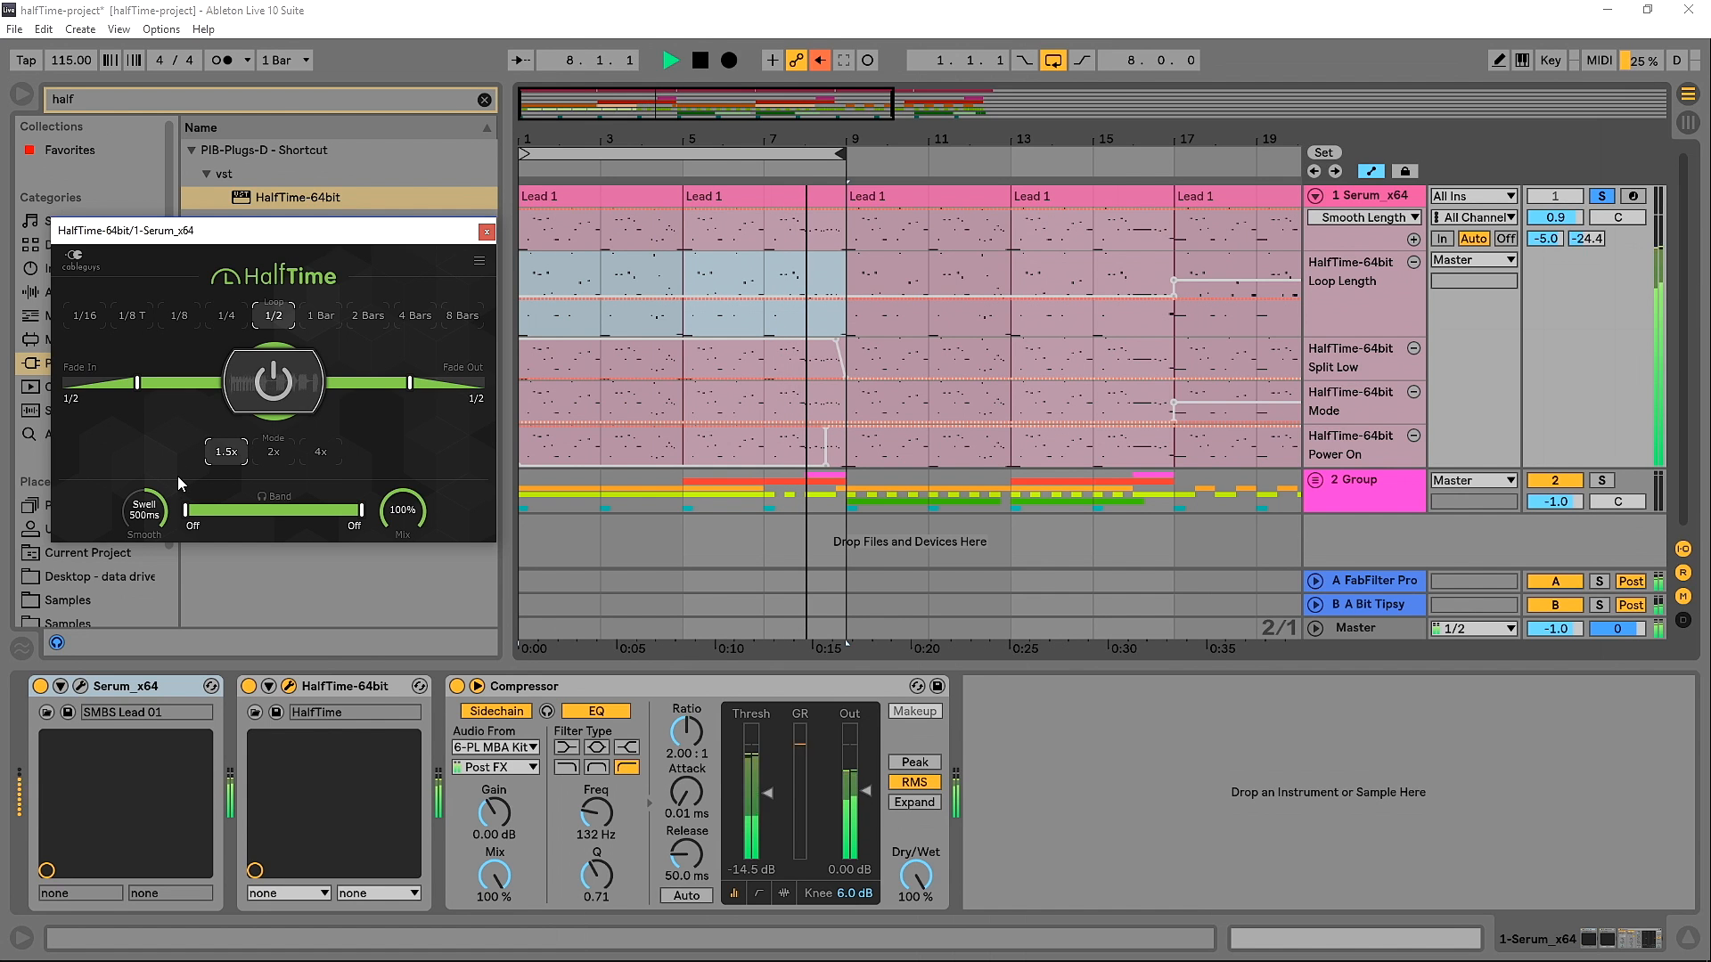
key(space)
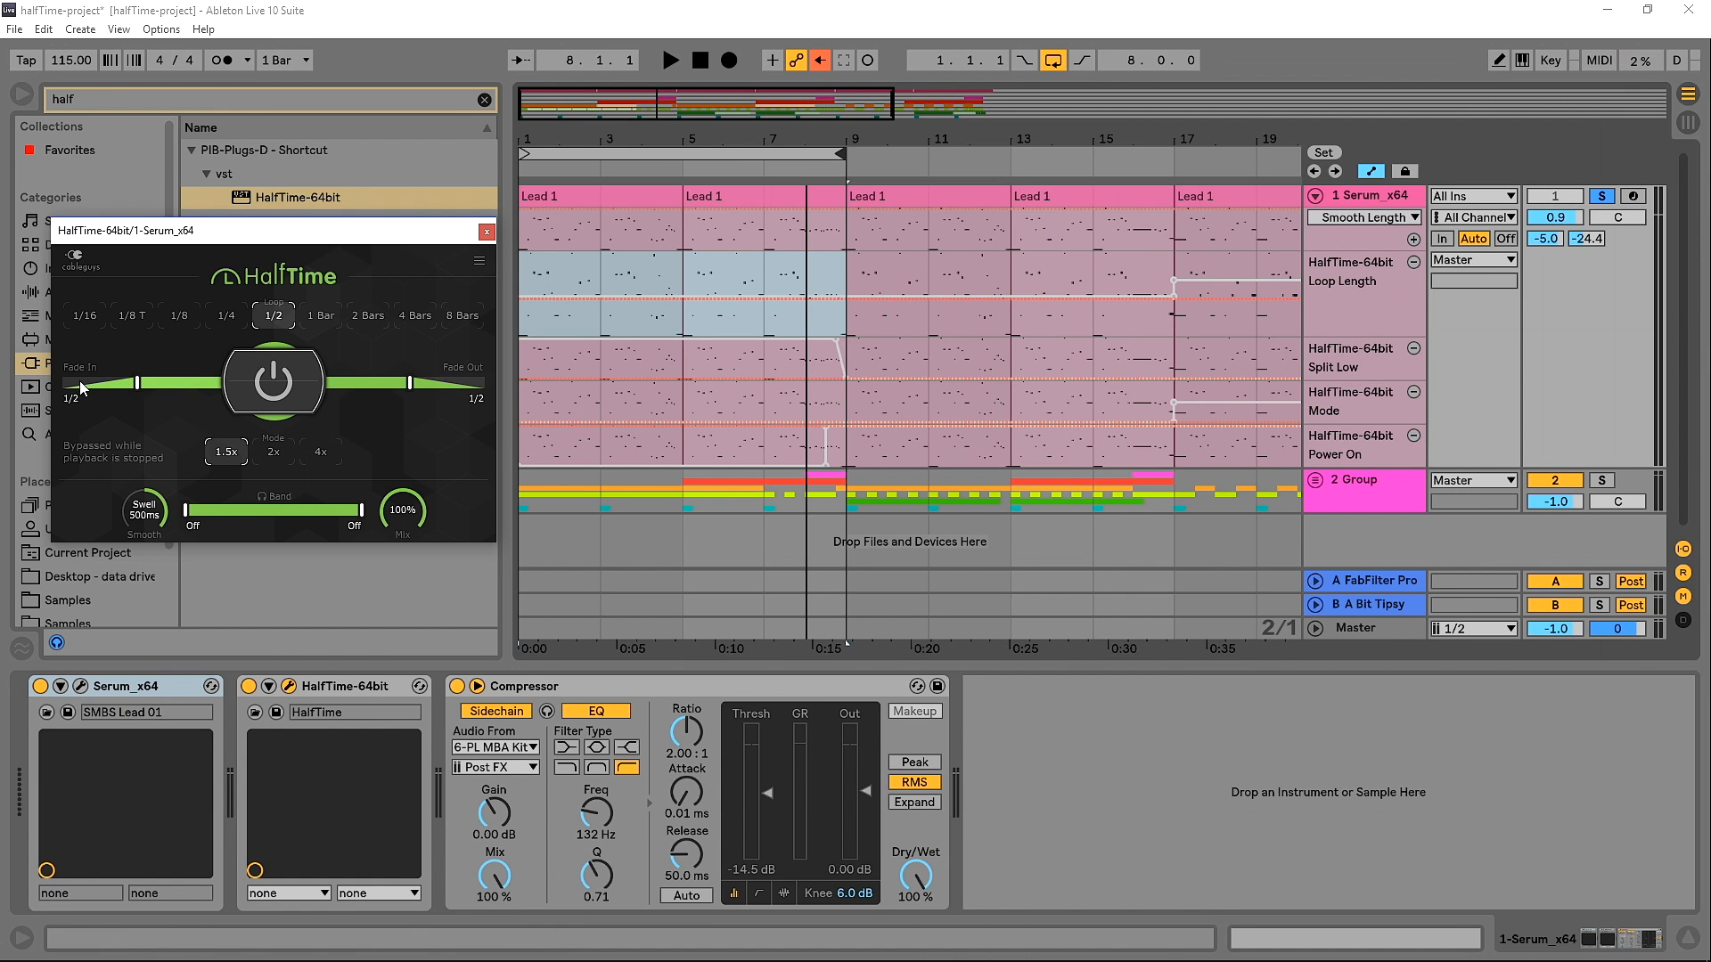
mouse_move(186, 510)
mouse_down()
mouse_move(312, 509)
mouse_move(185, 509)
mouse_move(305, 510)
mouse_move(200, 510)
mouse_up()
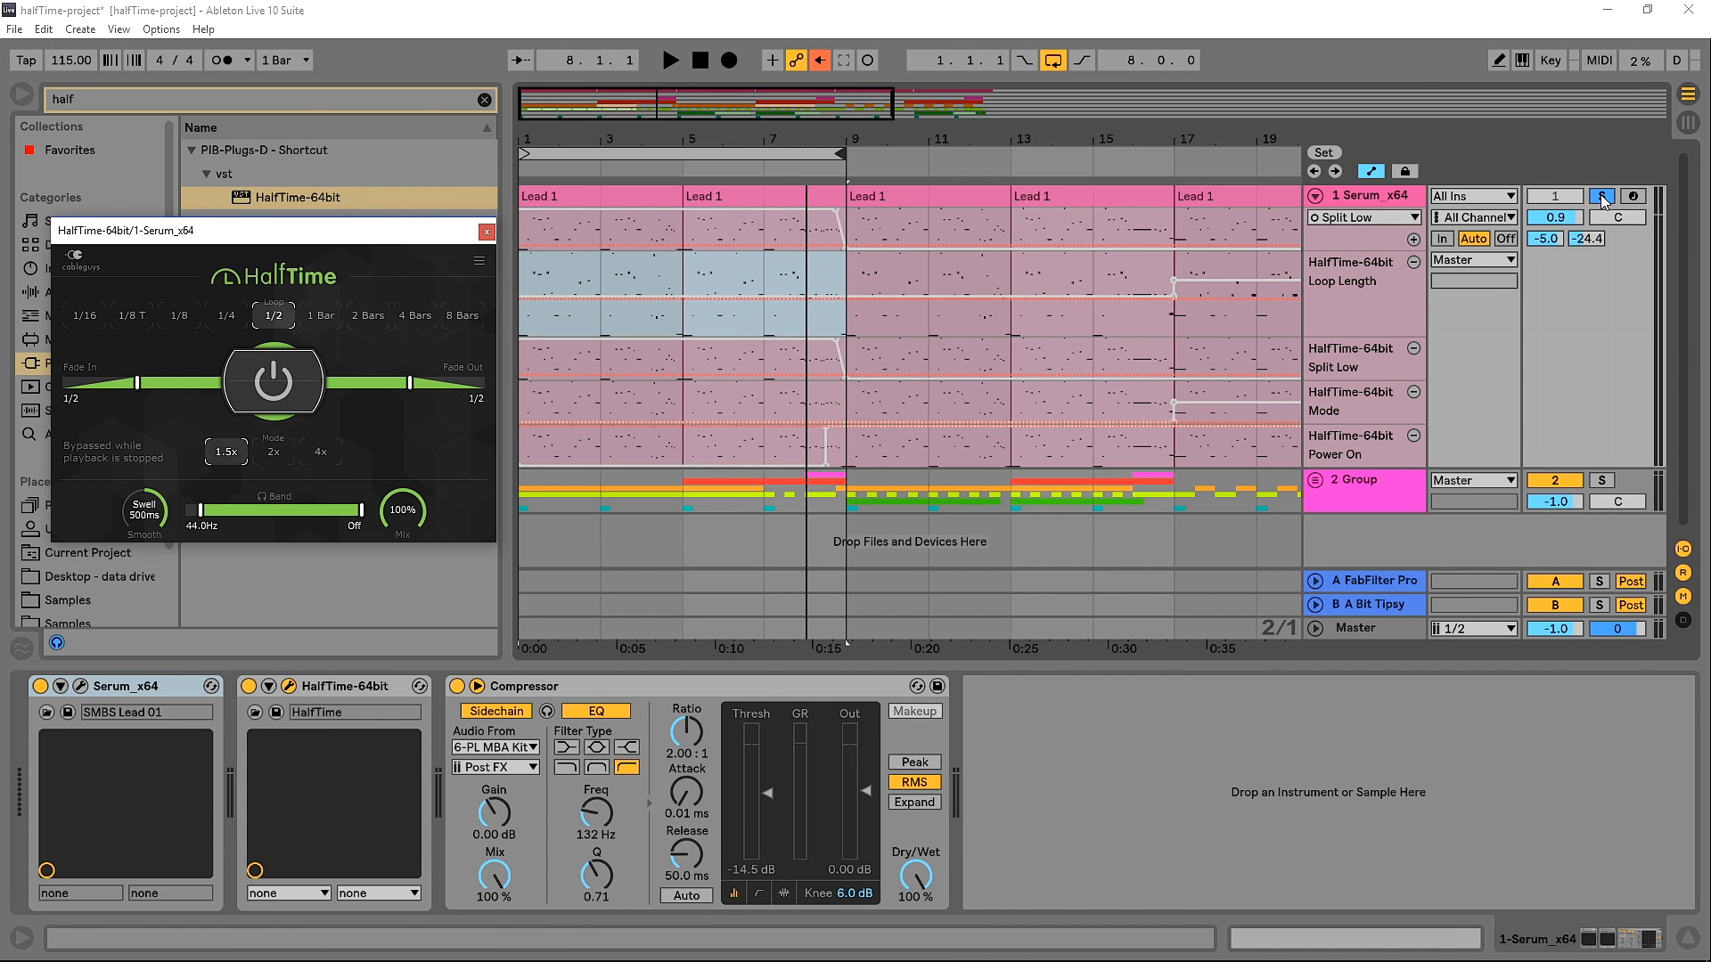
Step: Unsolo the Serum track, re-enable the overridden automation, and play the full mix into bar 9 with looping off
click(1601, 197)
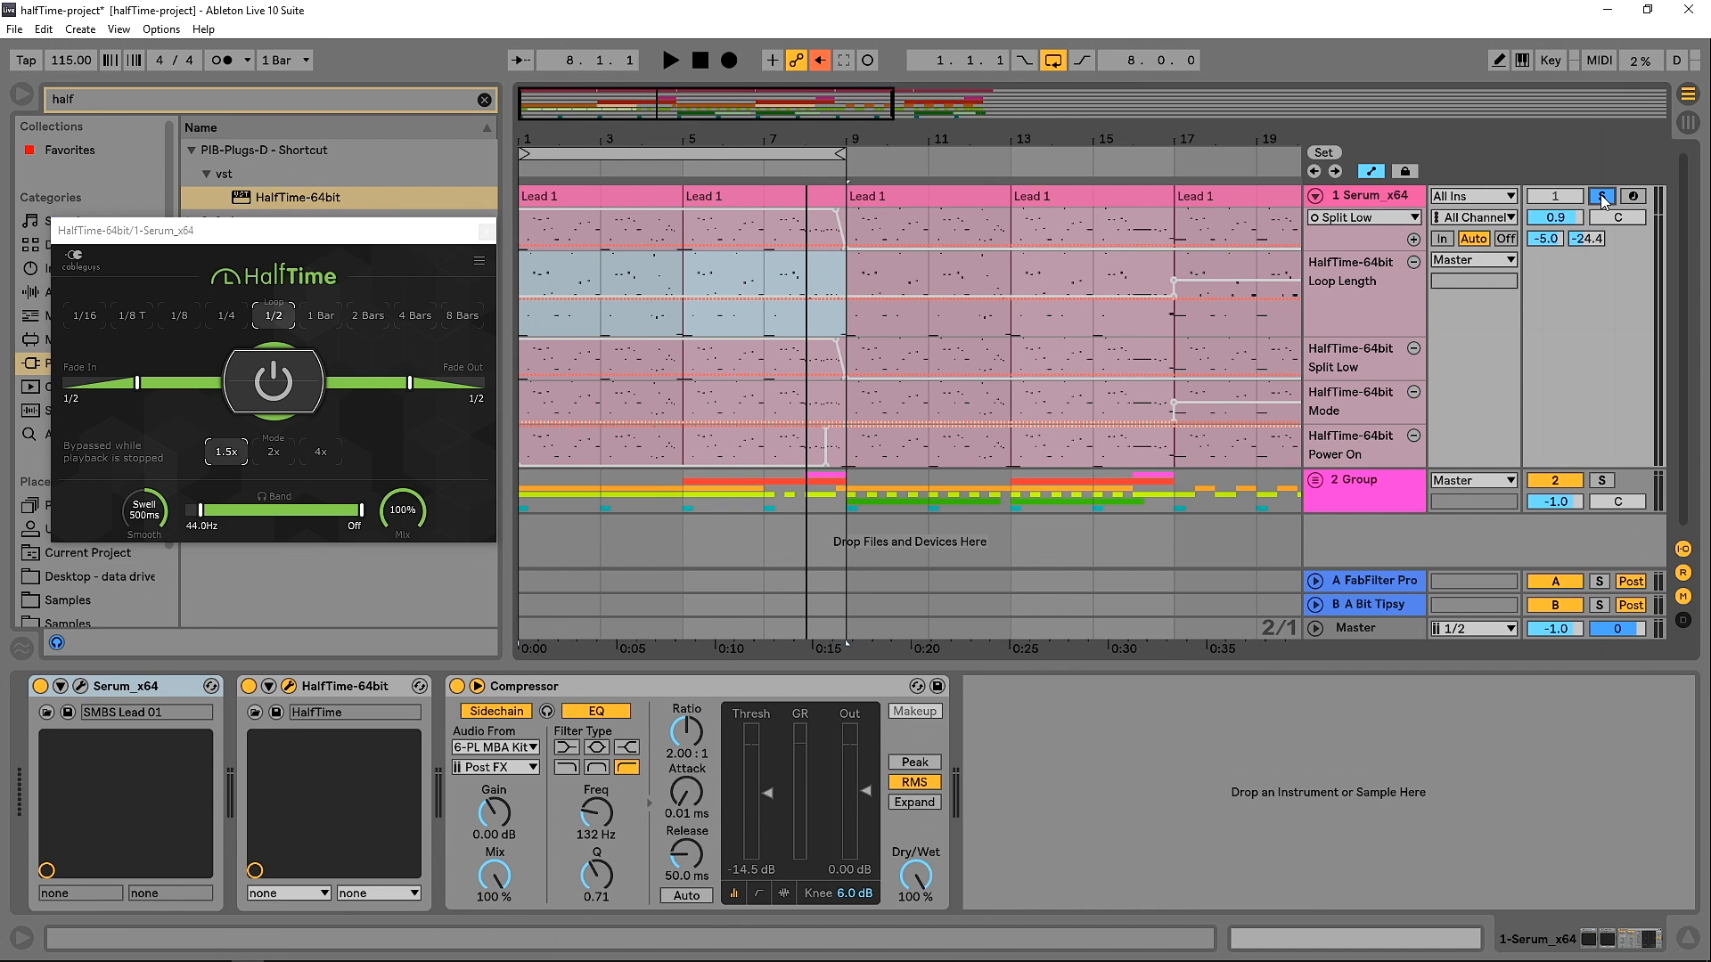
click(815, 64)
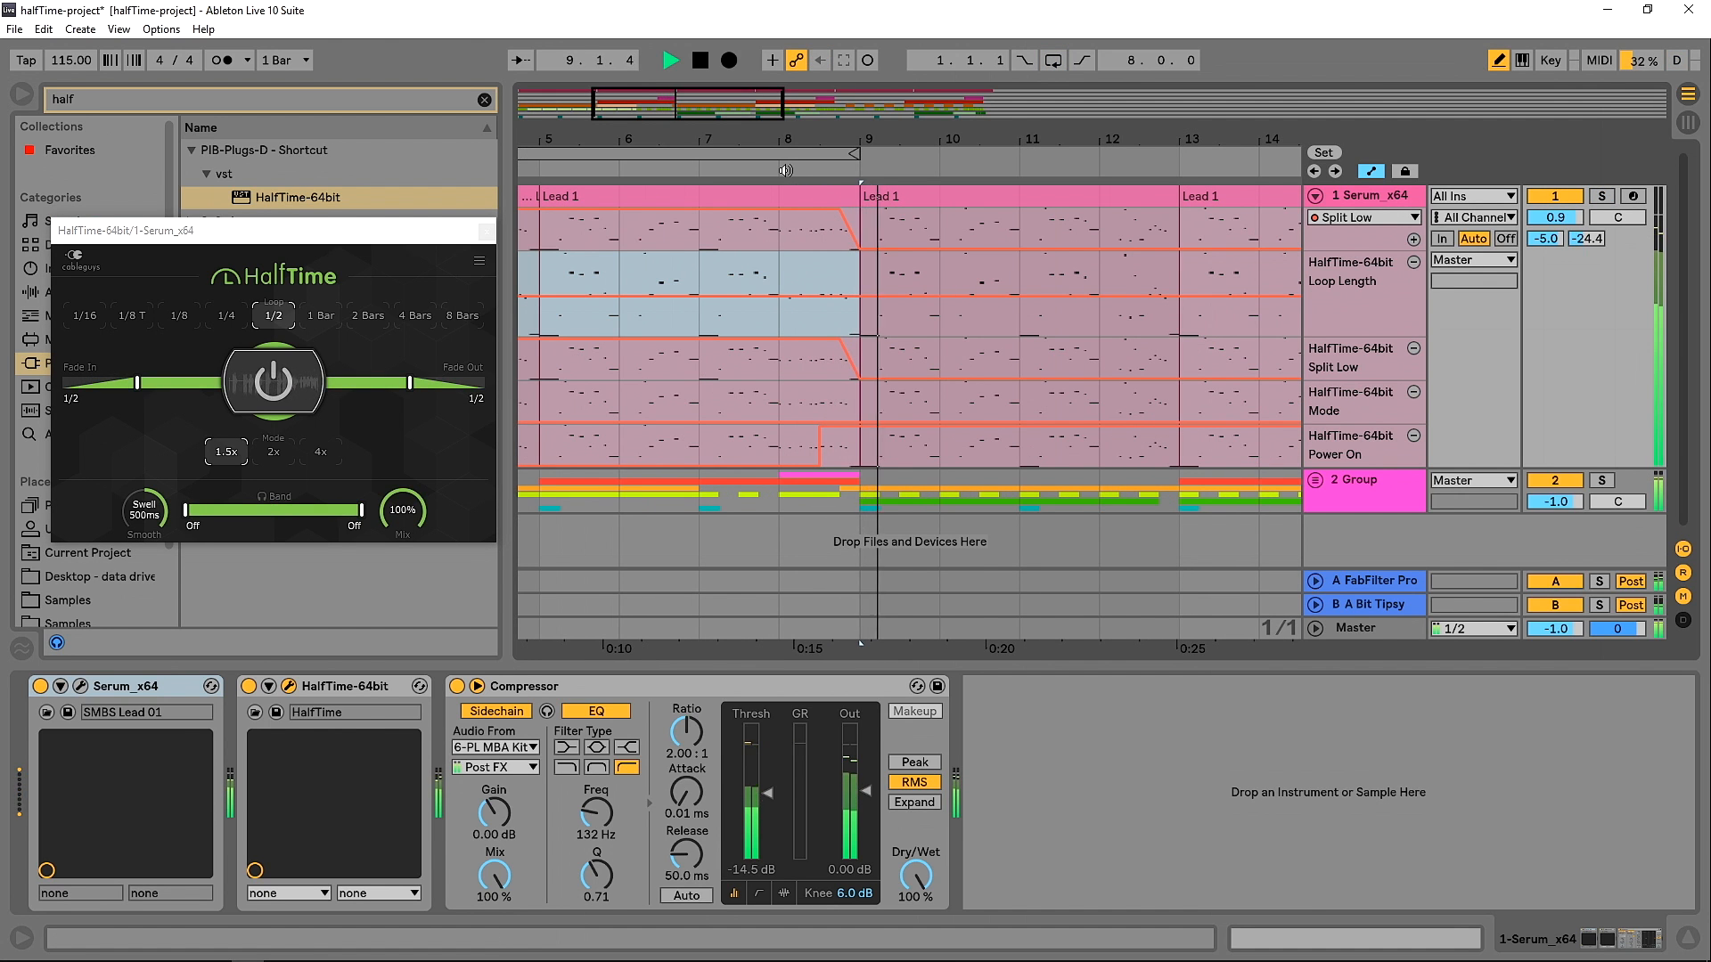
key(space)
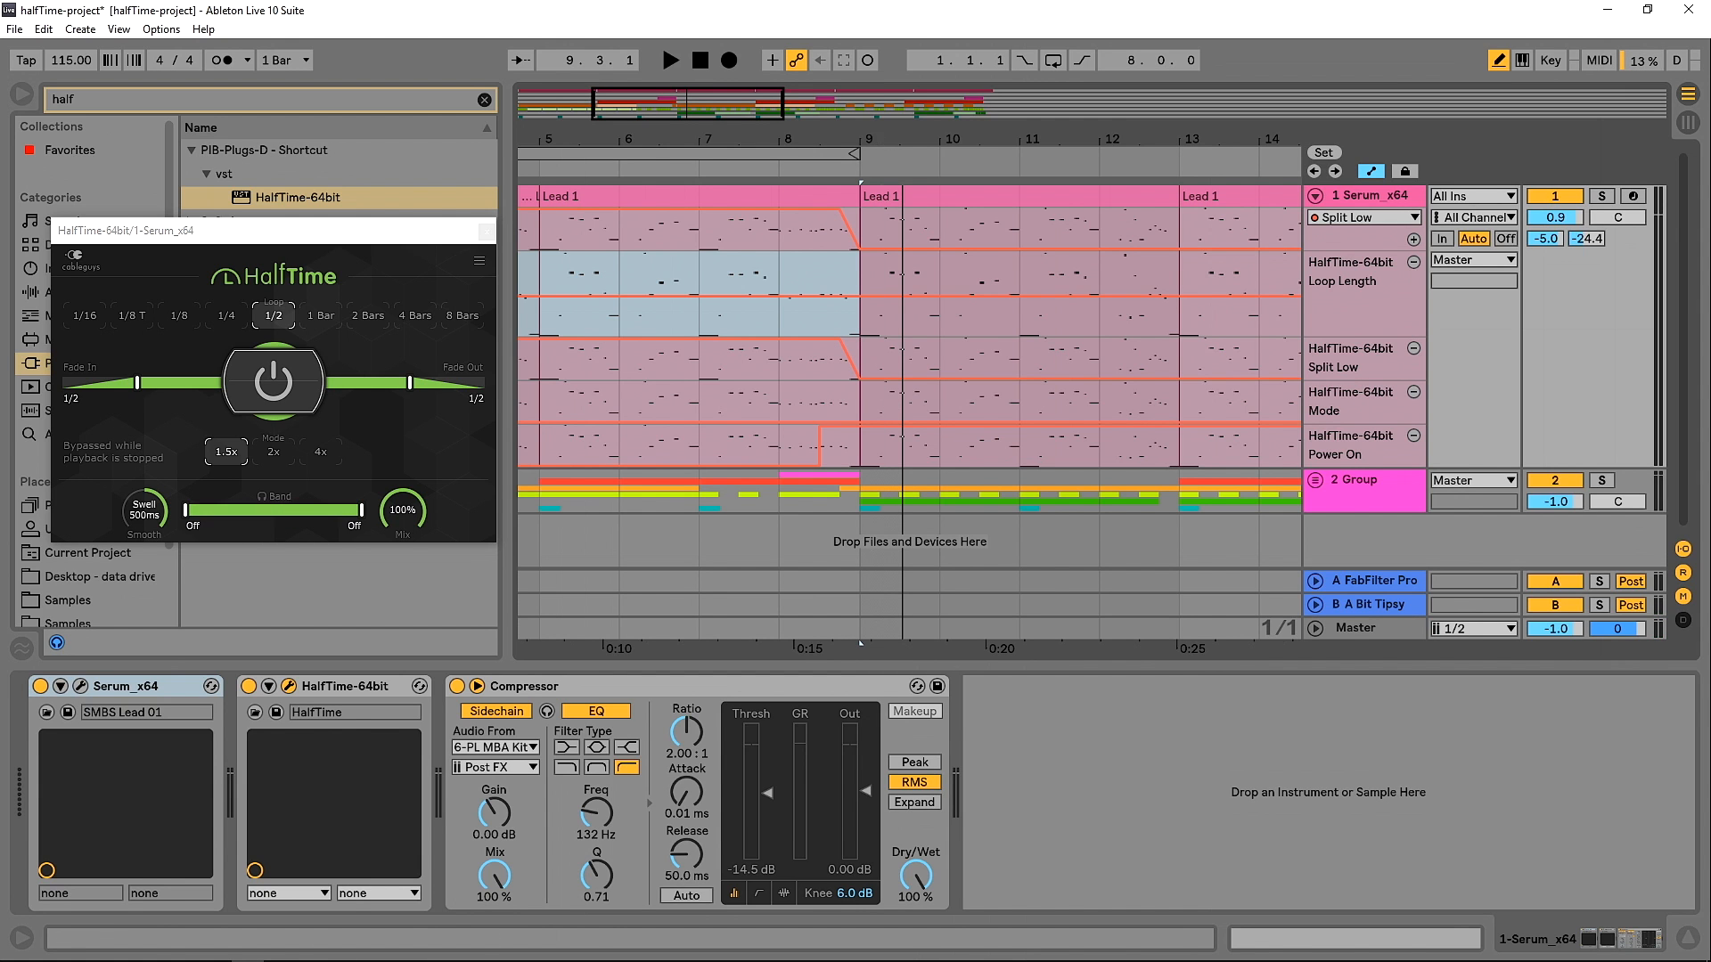
scroll(734, 251, down, 5)
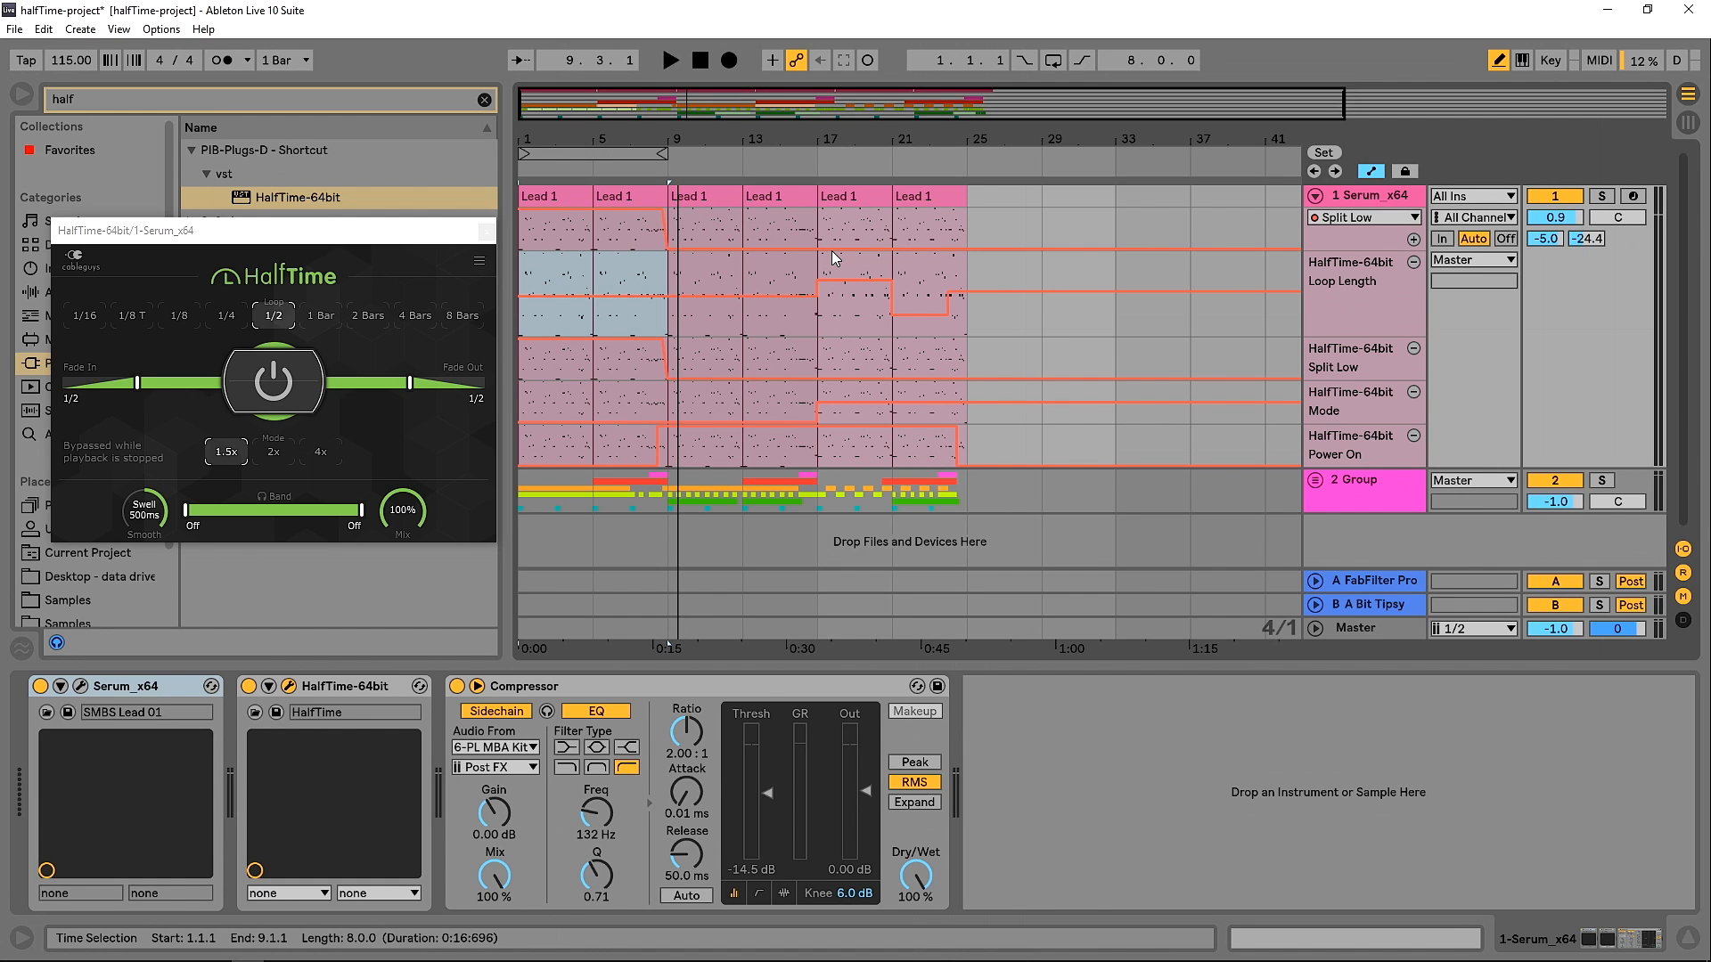